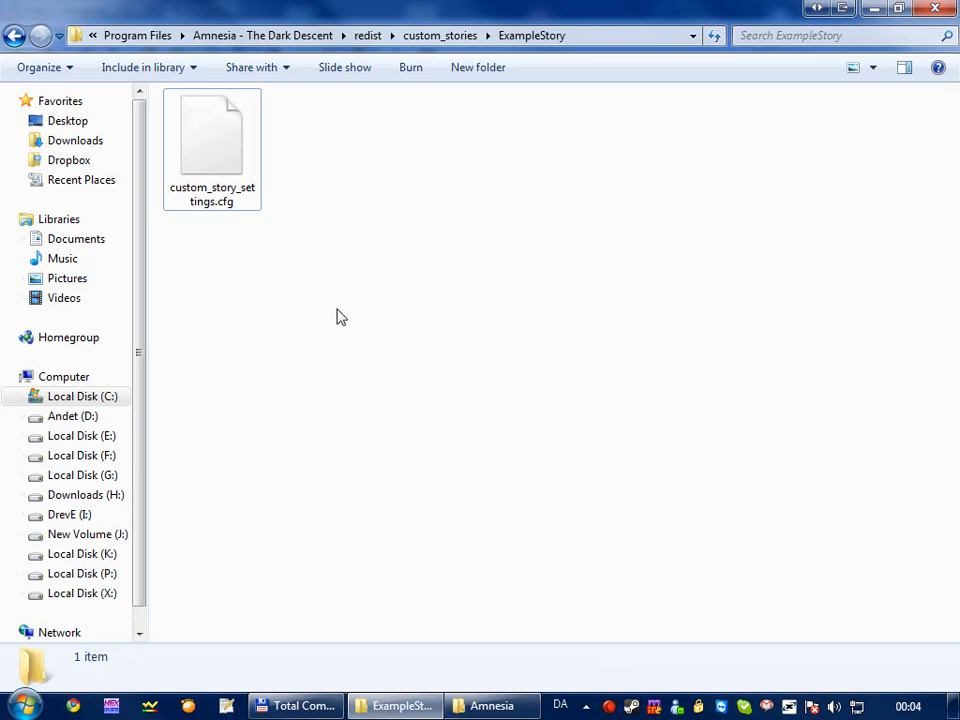
- Create a new text document in the ExampleStory folder named extra_english.cfg, accepting the extension change
{"action": "right_click", "coordinate": [414, 271]}
{"action": "mouse_move", "coordinate": [466, 612]}
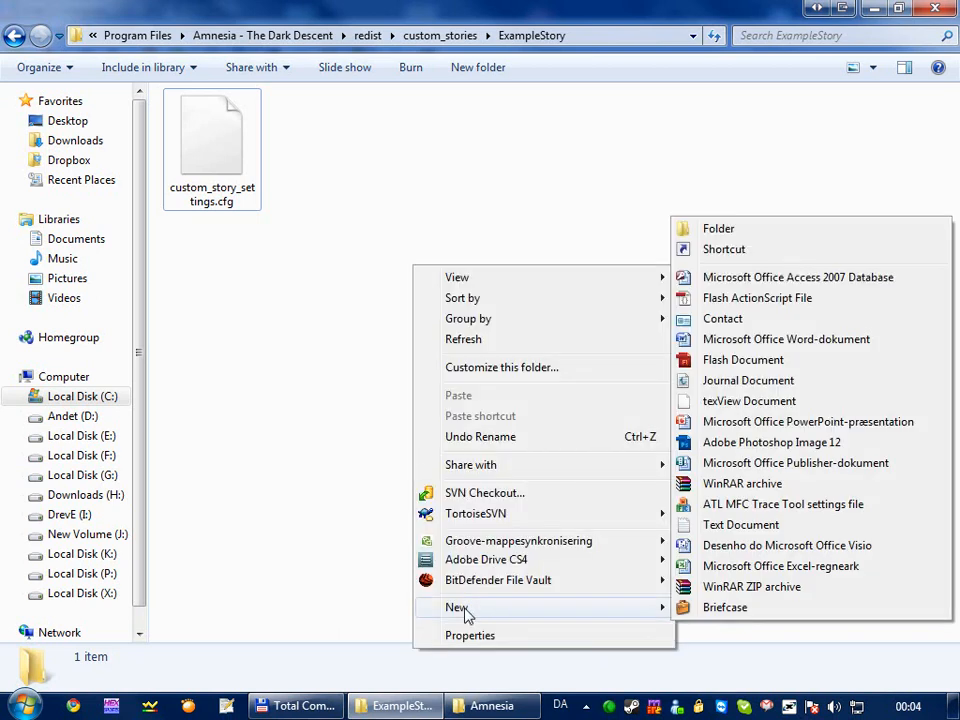
{"action": "left_click", "coordinate": [718, 526]}
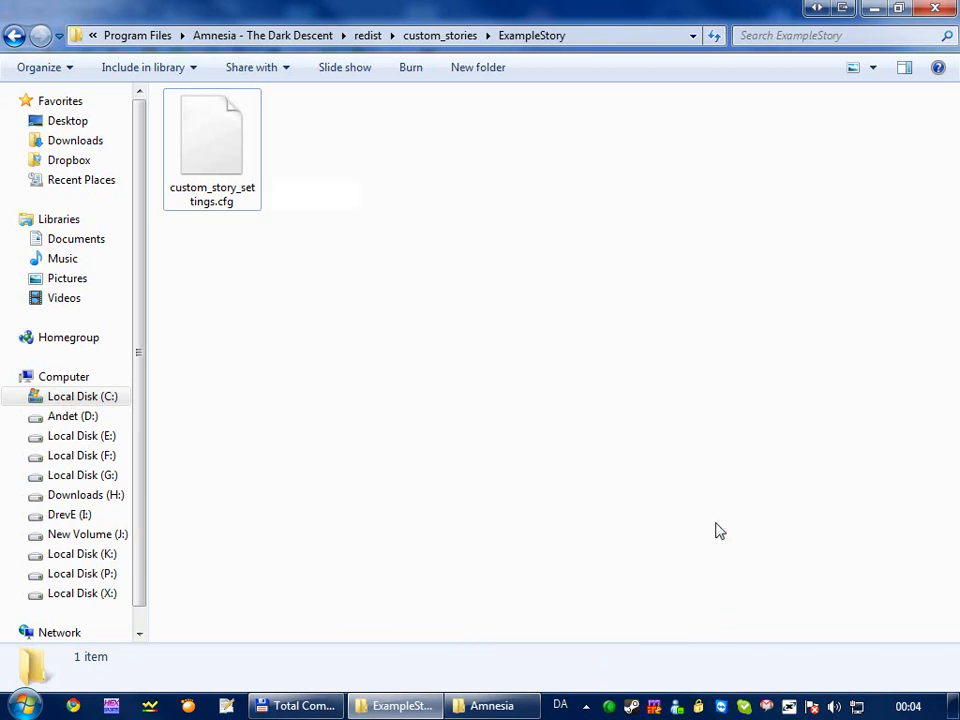
{"action": "type", "text": "extra_e"}
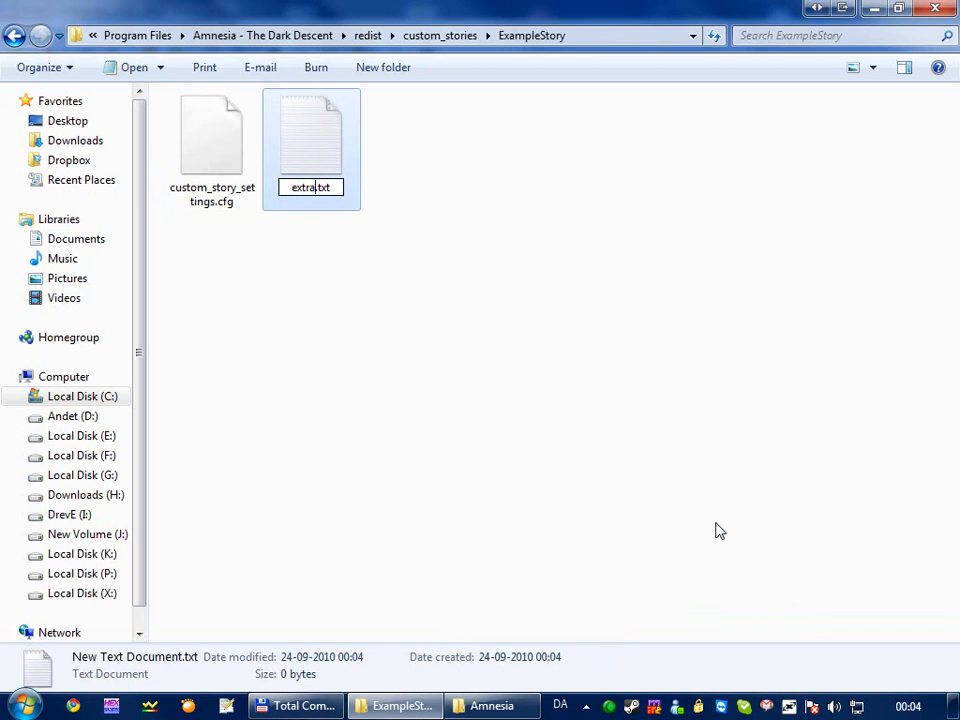
{"action": "type", "text": "nglish"}
{"action": "key", "text": "Right"}
{"action": "key", "text": "shift+End"}
{"action": "type", "text": "cfg"}
{"action": "key", "text": "Return"}
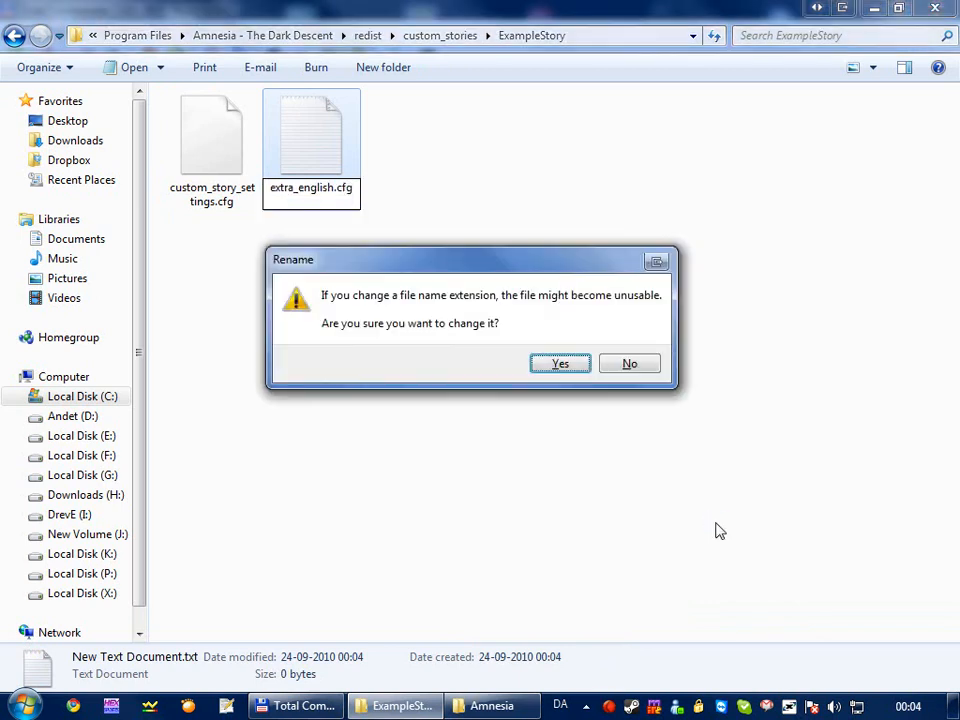
{"action": "left_click", "coordinate": [562, 366]}
- Change the new file's extension to .lang so that it is named extra_english.lang
{"action": "left_click", "coordinate": [348, 189]}
{"action": "left_click_drag", "start_coordinate": [347, 189], "coordinate": [370, 189]}
{"action": "key", "text": "BackSpace"}
{"action": "type", "text": "lang"}
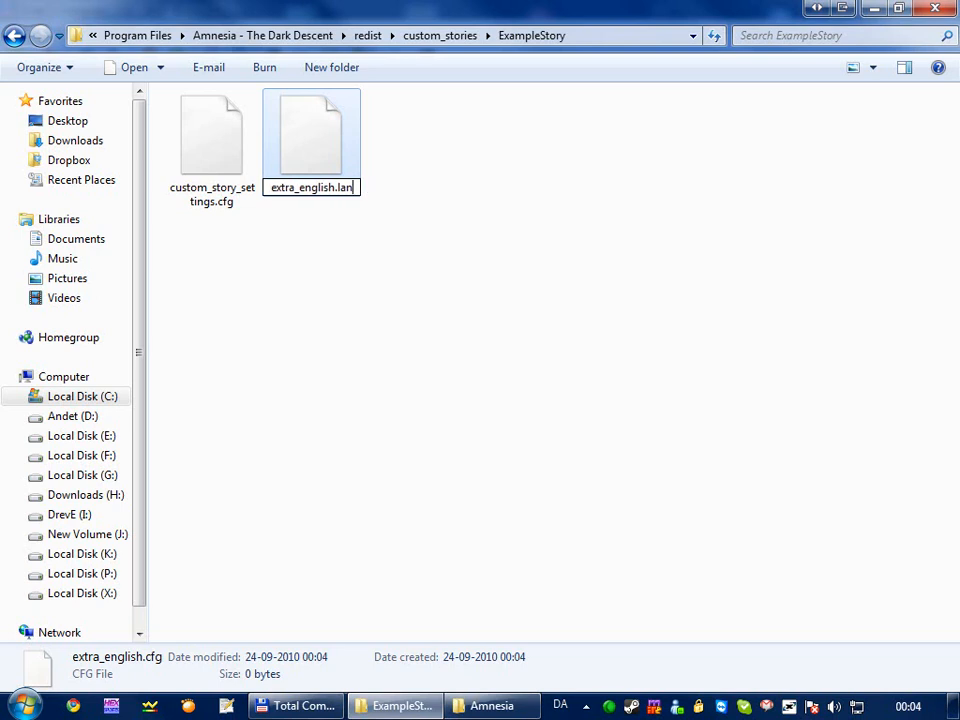
{"action": "key", "text": "Return"}
{"action": "key", "text": "Return"}
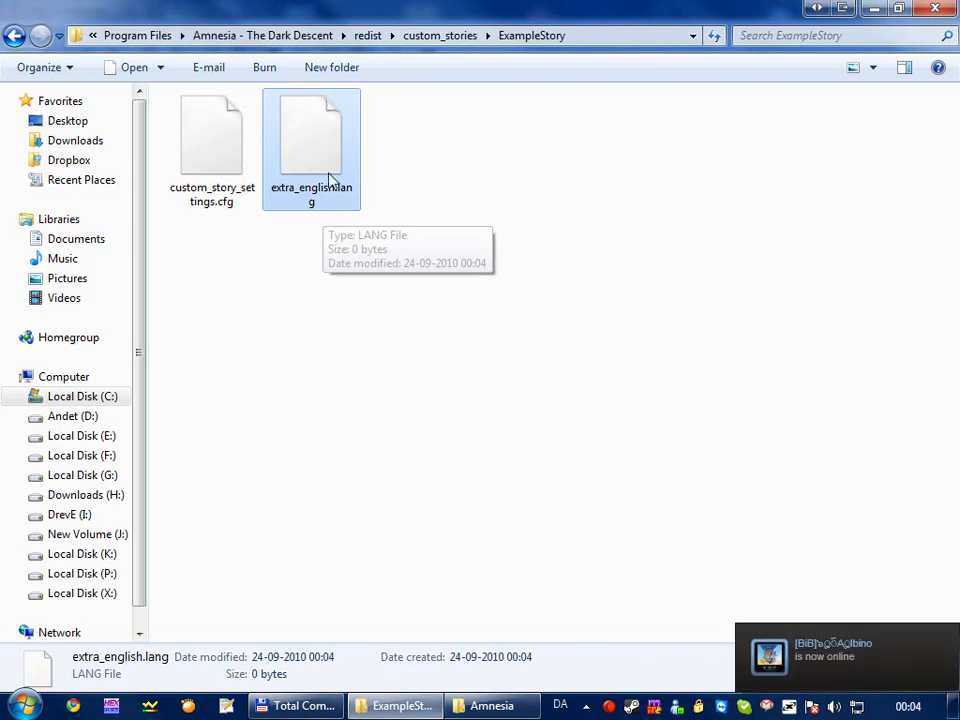
- Open extra_english.lang in Notepad from the installed programs, without making it the default for this file type
{"action": "right_click", "coordinate": [330, 141]}
{"action": "left_click", "coordinate": [374, 152]}
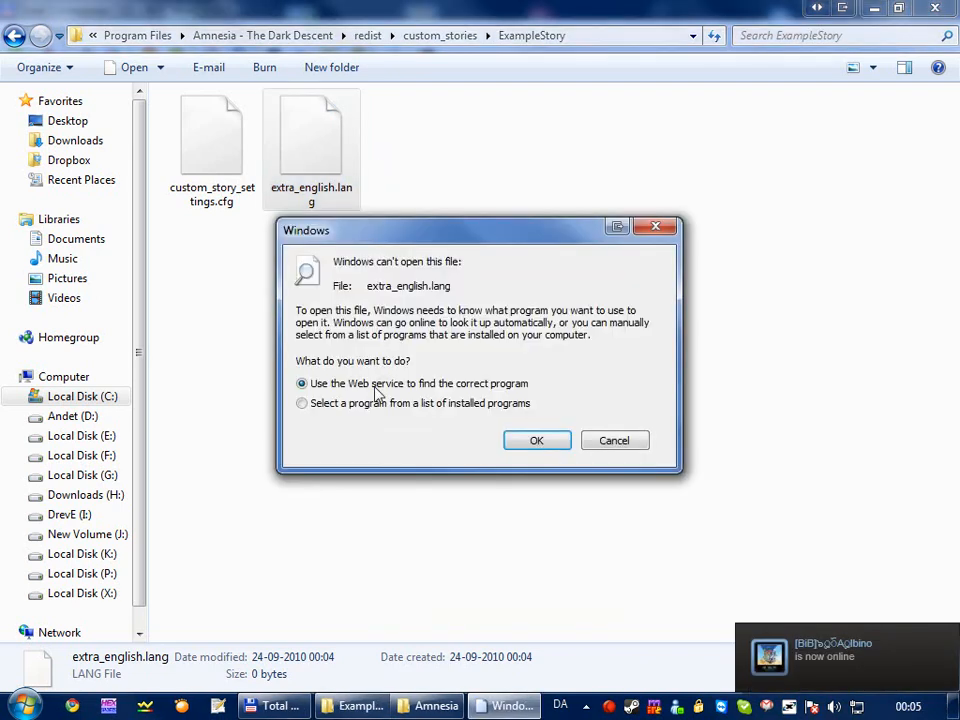
{"action": "left_click", "coordinate": [377, 404]}
{"action": "left_click", "coordinate": [537, 441]}
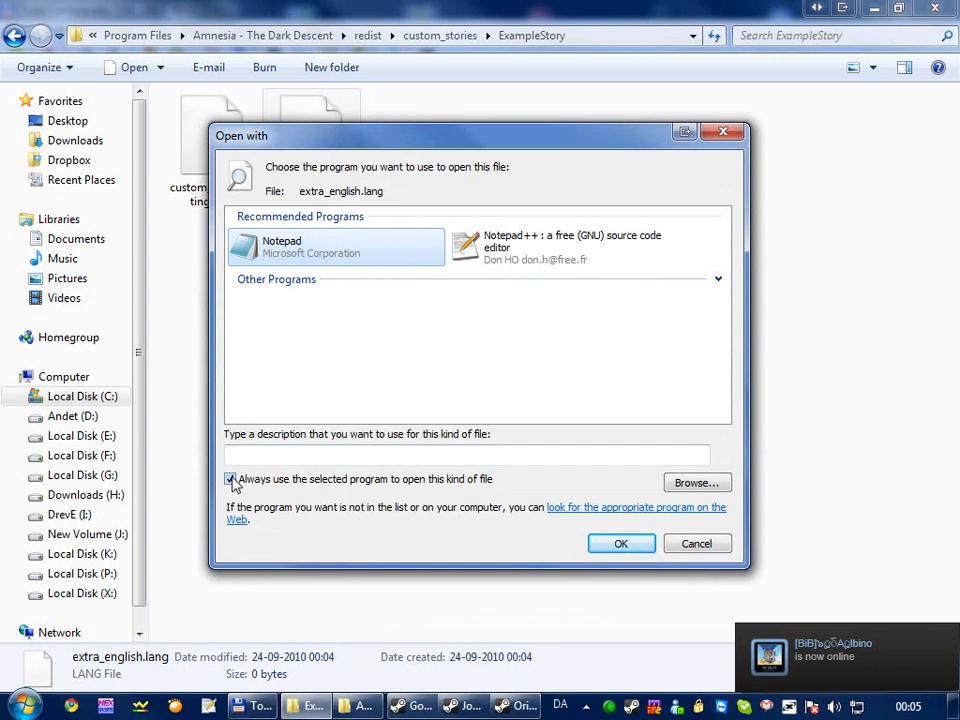
{"action": "left_click", "coordinate": [327, 485]}
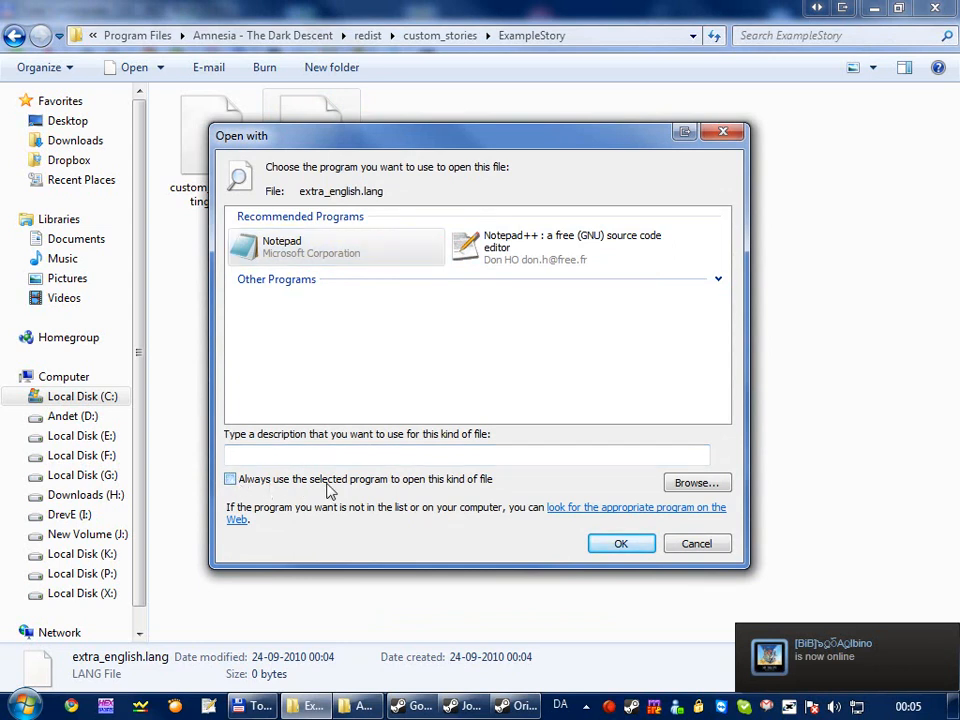
{"action": "left_click", "coordinate": [617, 552]}
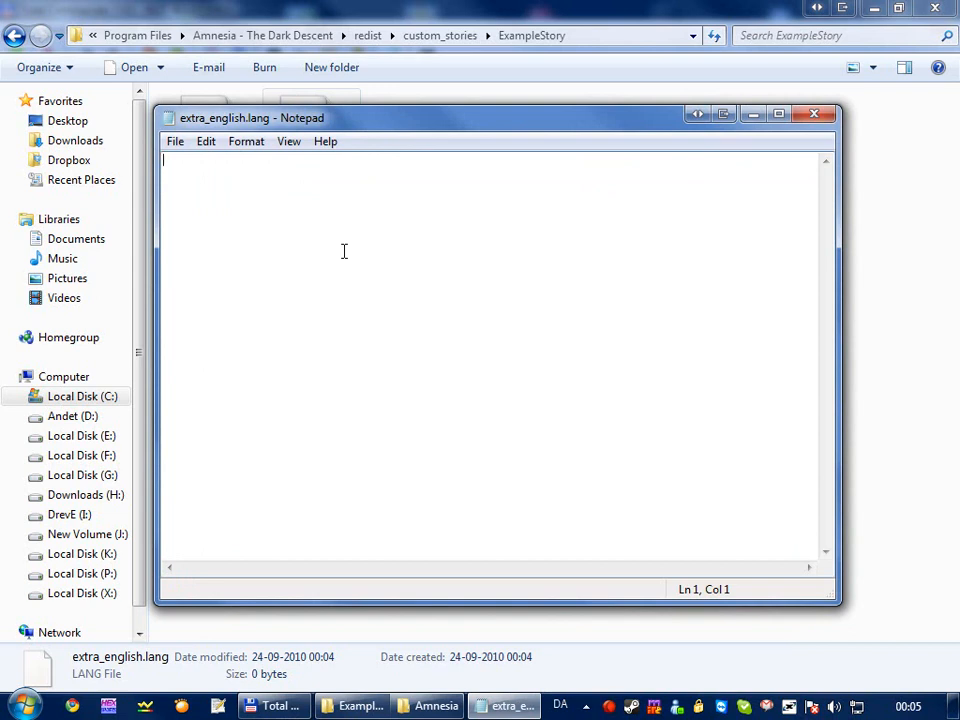
- Write an opening <LANGUAGE> and a closing </LANGUAGE> tag with an indented blank line between them
{"action": "type", "text": "<LANGUAGE>"}
{"action": "key", "text": "Return"}
{"action": "type", "text": "</LANGUAGE>"}
{"action": "key", "text": "Up"}
{"action": "key", "text": "Return"}
{"action": "key", "text": "Tab"}
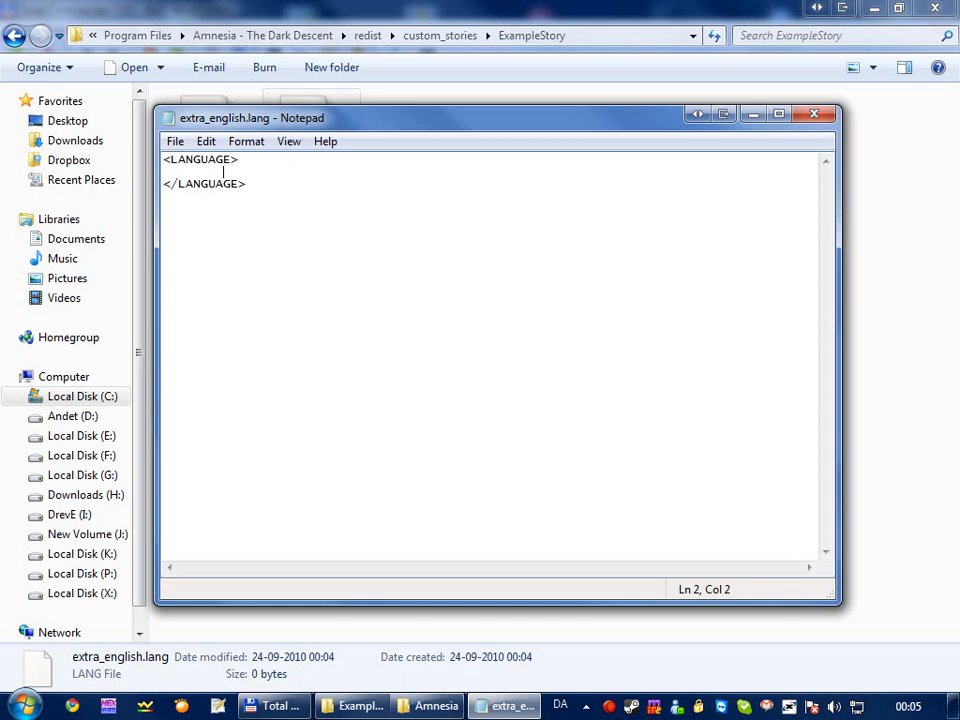
- Inside the LANGUAGE element, add an indented <CATEGORY Name="CustomStoryMain"> tag with its closing </CATEGORY> tag
{"action": "type", "text": "<CATEGORY"}
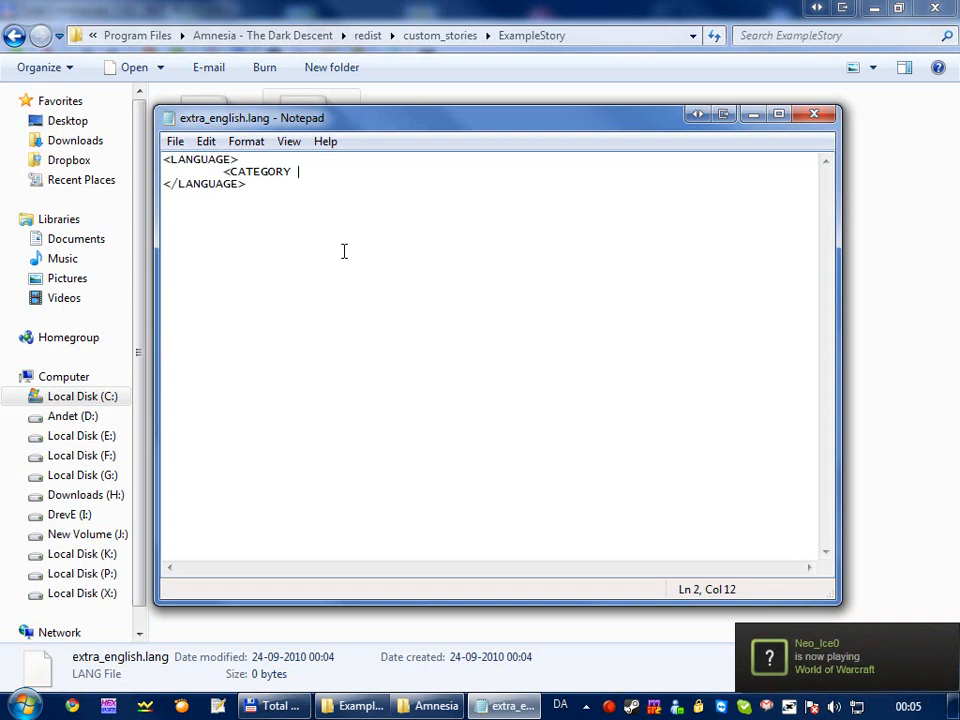
{"action": "type", "text": " Name=\"\""}
{"action": "key", "text": "Left"}
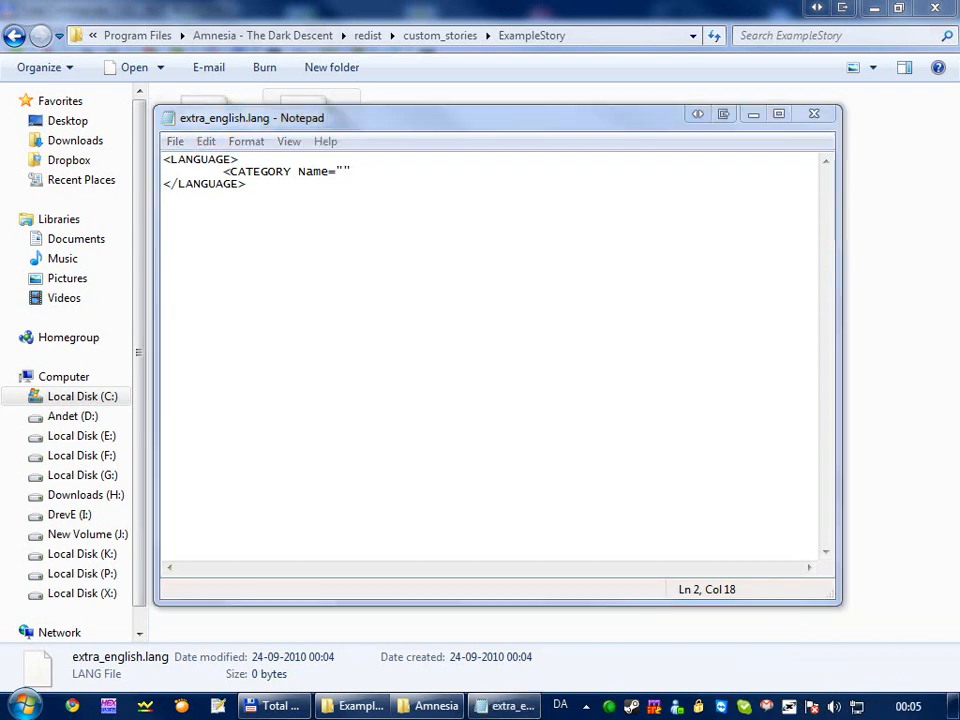
{"action": "type", "text": "CustomStoryMain"}
{"action": "key", "text": "End"}
{"action": "type", "text": ">"}
{"action": "key", "text": "Return"}
{"action": "key", "text": "Tab"}
{"action": "type", "text": "</CATEGORY>"}
- Inside the category, add a doubly indented <Entry Name="Description"></Entry> element
{"action": "key", "text": "Up"}
{"action": "key", "text": "End"}
{"action": "key", "text": "Return"}
{"action": "key", "text": "Tab"}
{"action": "key", "text": "Tab"}
{"action": "type", "text": "<Entry "}
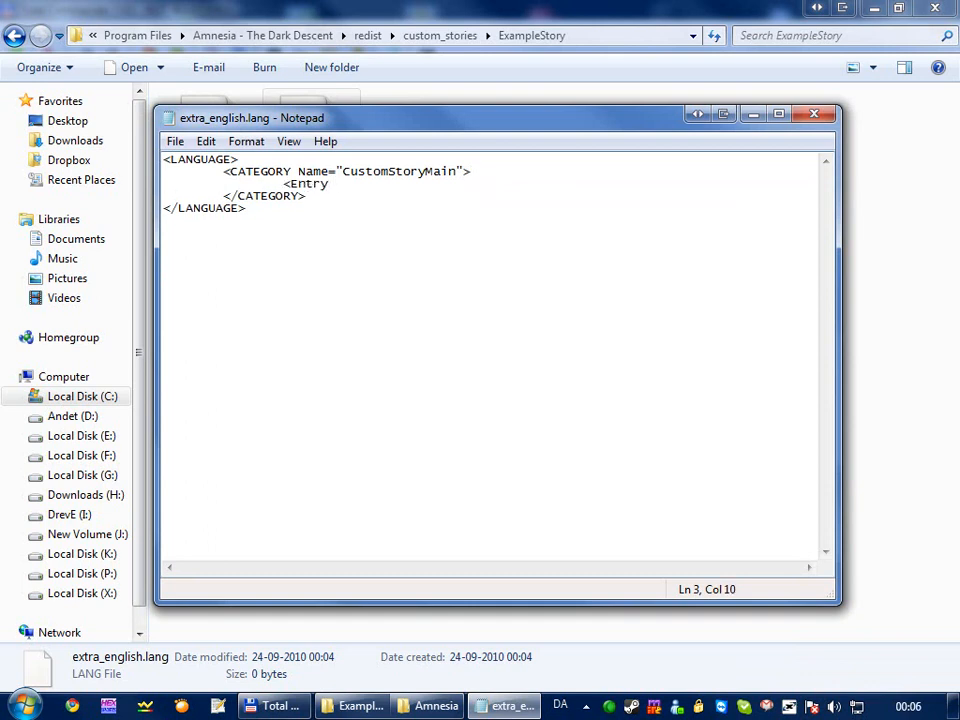
{"action": "type", "text": "Name=\"Description\">"}
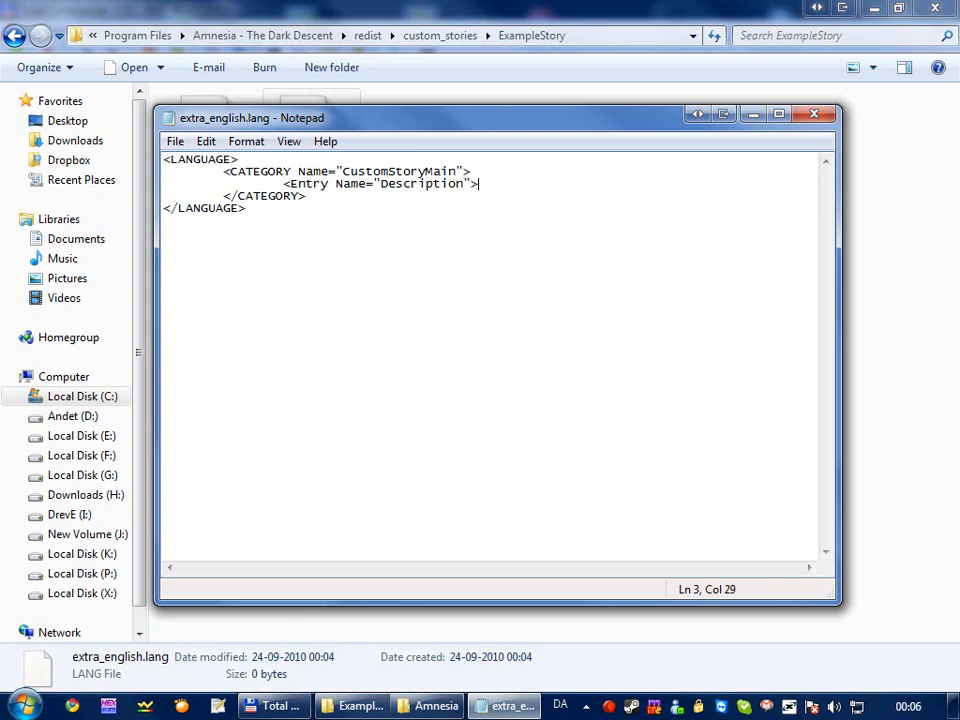
{"action": "type", "text": "</Entry>"}
- Enter "This is an example story." as the text of the Description entry
{"action": "key", "text": "Left"}
{"action": "key", "text": "Left"}
{"action": "key", "text": "Left"}
{"action": "key", "text": "Left"}
{"action": "key", "text": "Left"}
{"action": "key", "text": "Left"}
{"action": "key", "text": "Left"}
{"action": "key", "text": "Left"}
{"action": "type", "text": "This is "}
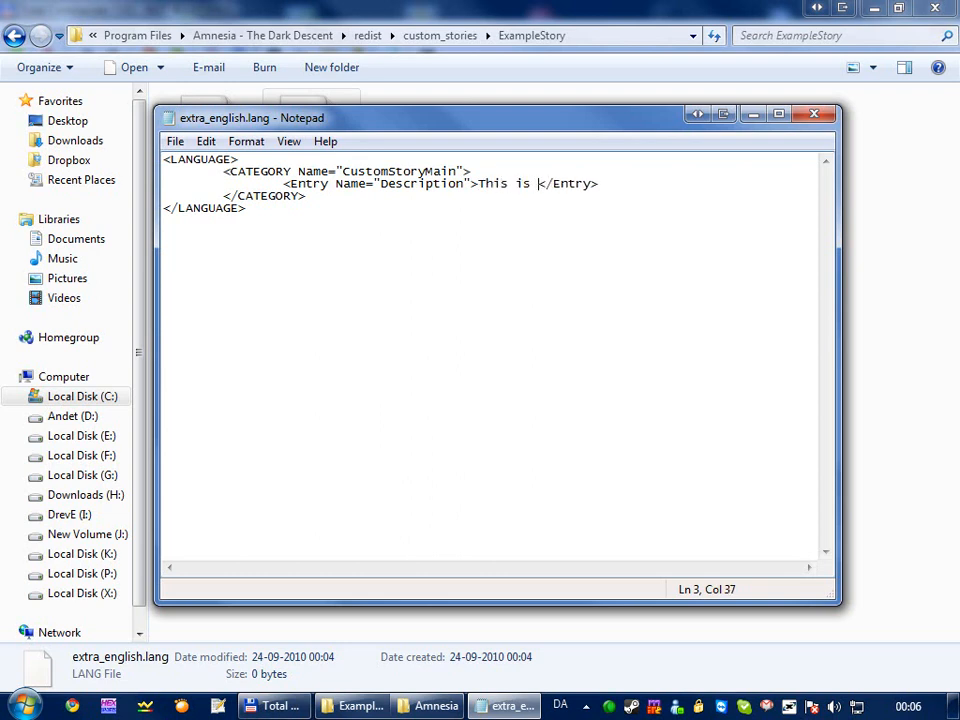
{"action": "type", "text": "an"}
{"action": "key", "text": "BackSpace"}
{"action": "type", "text": "n e"}
{"action": "key", "text": "BackSpace"}
{"action": "type", "text": "an"}
{"action": "key", "text": "BackSpace"}
{"action": "key", "text": "BackSpace"}
{"action": "key", "text": "BackSpace"}
{"action": "type", "text": "example story."}
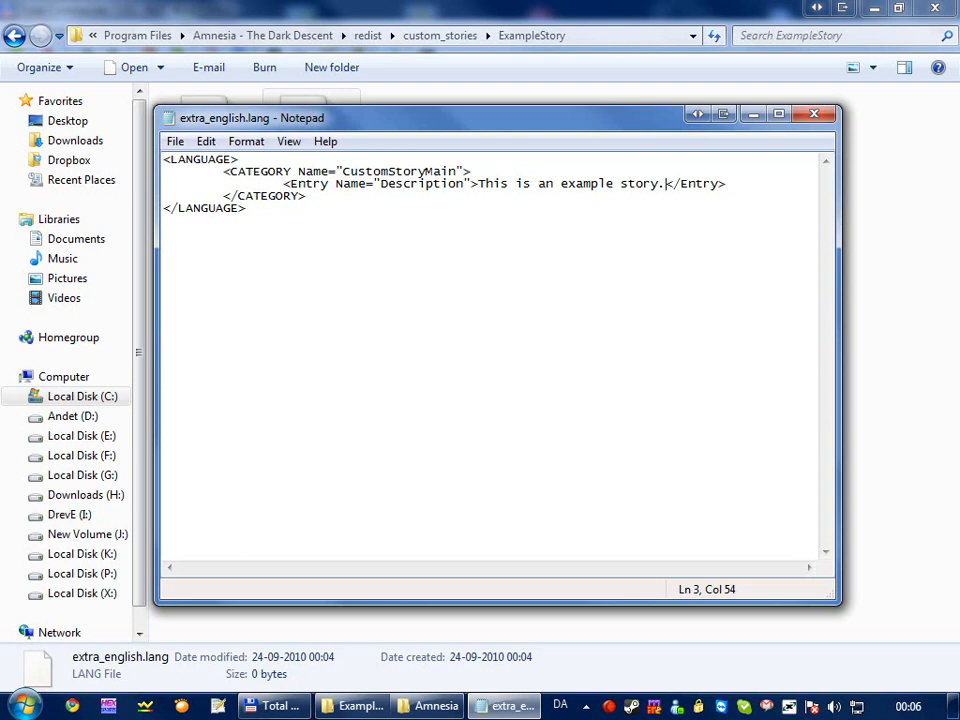
- Append a [br] line break tag after "This is an example story." and select the tag
{"action": "type", "text": "[br"}
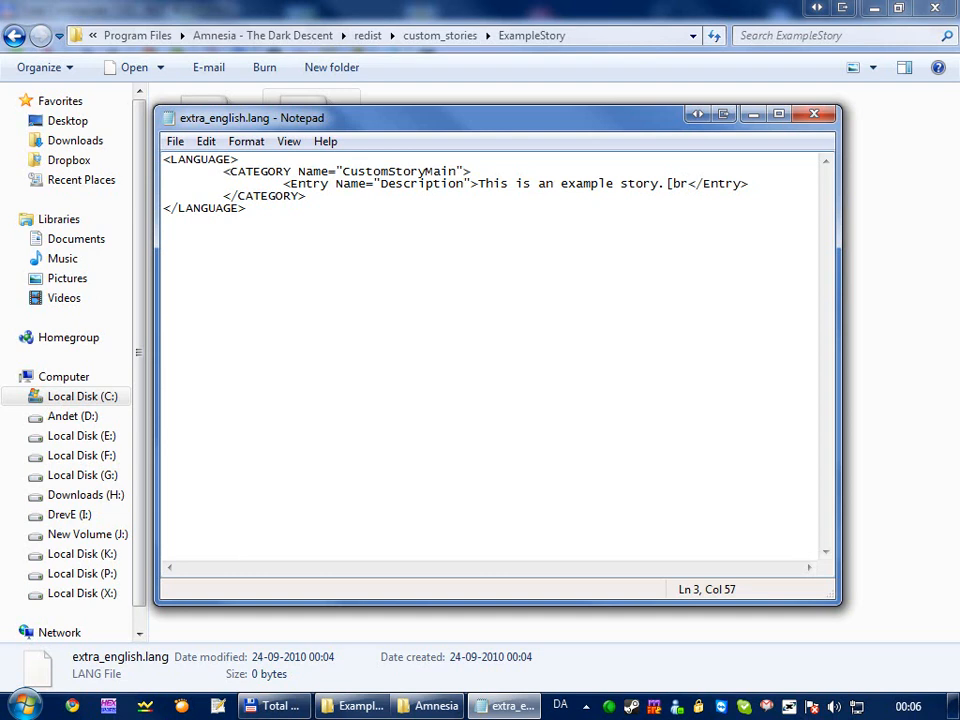
{"action": "type", "text": "]"}
{"action": "key", "text": "shift+Left"}
{"action": "key", "text": "shift+Left"}
{"action": "key", "text": "shift+Left"}
{"action": "key", "text": "shift+Left"}
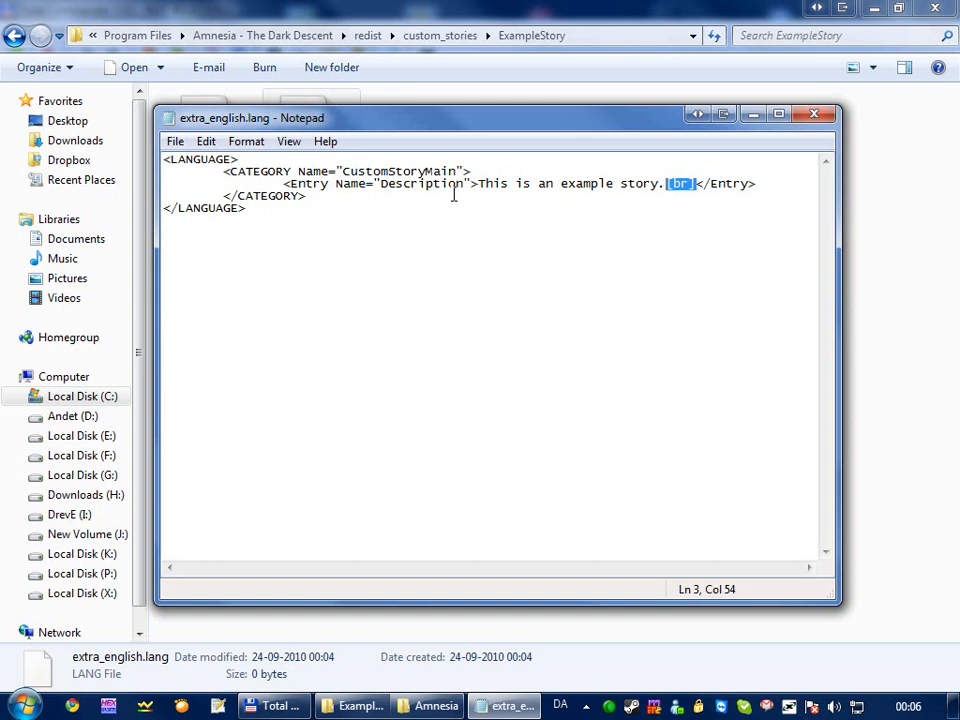
- Change the line break tag's square brackets to angle brackets, giving <br>, and highlight the closing Entry tag for comparison
{"action": "key", "text": "Left"}
{"action": "key", "text": "Right"}
{"action": "key", "text": "shift+Right"}
{"action": "type", "text": "<"}
{"action": "key", "text": "Right"}
{"action": "key", "text": "Right"}
{"action": "key", "text": "shift+Right"}
{"action": "type", "text": ">"}
{"action": "key", "text": "shift+End"}
{"action": "key", "text": "shift+Left"}
{"action": "key", "text": "shift+Left"}
{"action": "key", "text": "shift+Left"}
{"action": "key", "text": "shift+Left"}
{"action": "key", "text": "shift+Left"}
{"action": "key", "text": "shift+Left"}
{"action": "key", "text": "shift+Left"}
{"action": "key", "text": "shift+Left"}
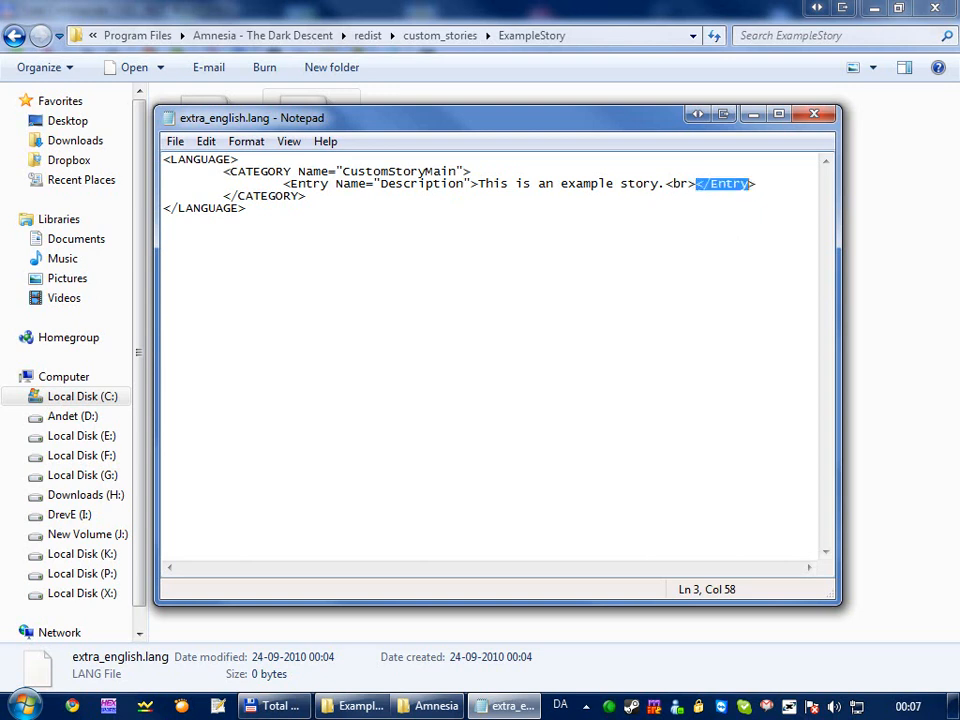
- Restore the square brackets around br in the Description entry's line break tag
{"action": "key", "text": "shift+Left"}
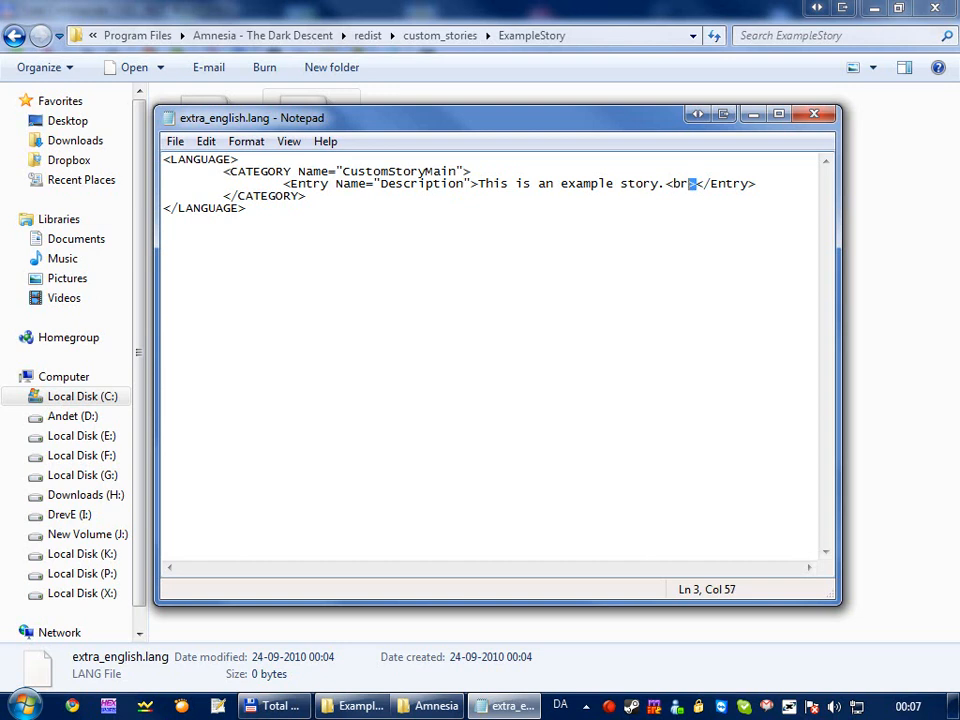
{"action": "type", "text": "]"}
{"action": "key", "text": "Left"}
{"action": "key", "text": "Left"}
{"action": "key", "text": "Left"}
{"action": "key", "text": "shift+Left"}
{"action": "type", "text": "["}
- Duplicate the [br] tag right after itself and follow it with the sentence "Thank you for playing."
{"action": "key", "text": "Left"}
{"action": "key", "text": "shift+Right"}
{"action": "key", "text": "shift+Right"}
{"action": "key", "text": "shift+Right"}
{"action": "key", "text": "shift+Right"}
{"action": "key", "text": "ctrl+c"}
{"action": "key", "text": "Right"}
{"action": "key", "text": "ctrl+v"}
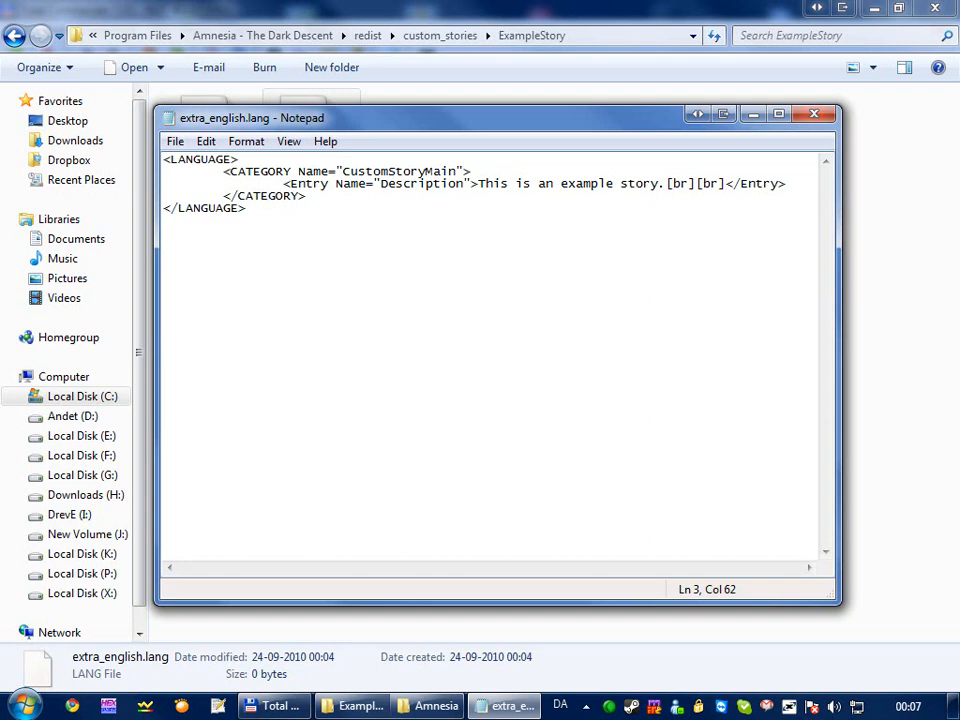
{"action": "type", "text": "Thank you for playing."}
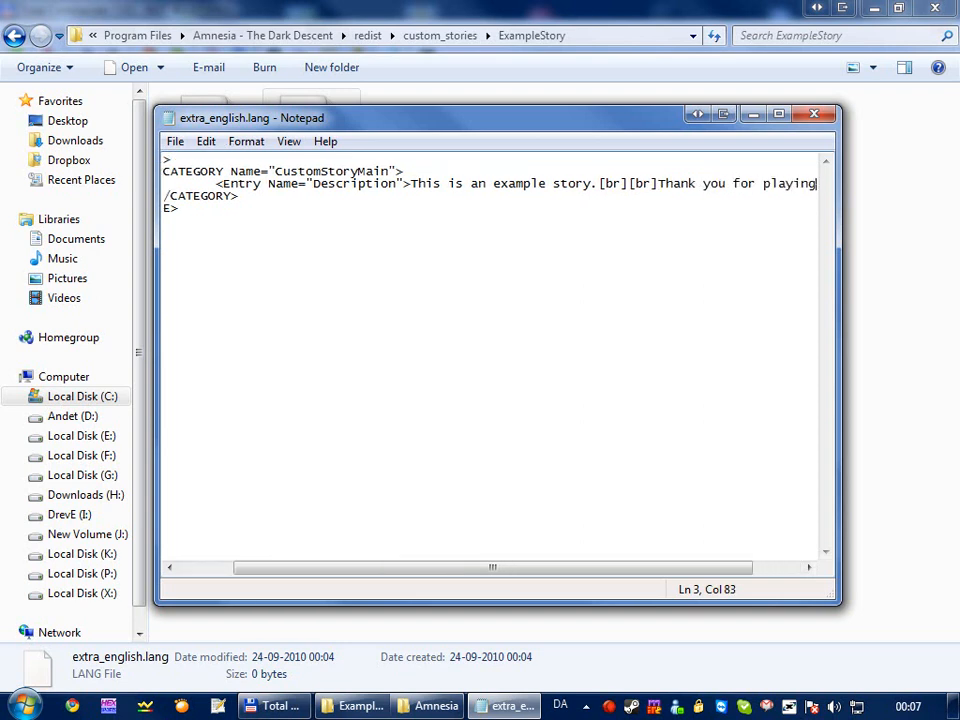
- Replace "Thank you for playing." with "I hope you'll enjoy! :D", insert "Yay" before the smiley and return to the line's start
{"action": "key", "text": "shift+Left"}
{"action": "key", "text": "shift+Left"}
{"action": "key", "text": "shift+Left"}
{"action": "key", "text": "shift+Left"}
{"action": "key", "text": "shift+Left"}
{"action": "key", "text": "shift+Left"}
{"action": "key", "text": "shift+Left"}
{"action": "key", "text": "shift+Left"}
{"action": "key", "text": "shift+Left"}
{"action": "key", "text": "shift+Left"}
{"action": "key", "text": "shift+Left"}
{"action": "key", "text": "shift+Left"}
{"action": "key", "text": "shift+Left"}
{"action": "key", "text": "shift+Left"}
{"action": "key", "text": "shift+Left"}
{"action": "key", "text": "shift+Left"}
{"action": "key", "text": "shift+Left"}
{"action": "key", "text": "shift+Left"}
{"action": "key", "text": "shift+Left"}
{"action": "key", "text": "shift+Left"}
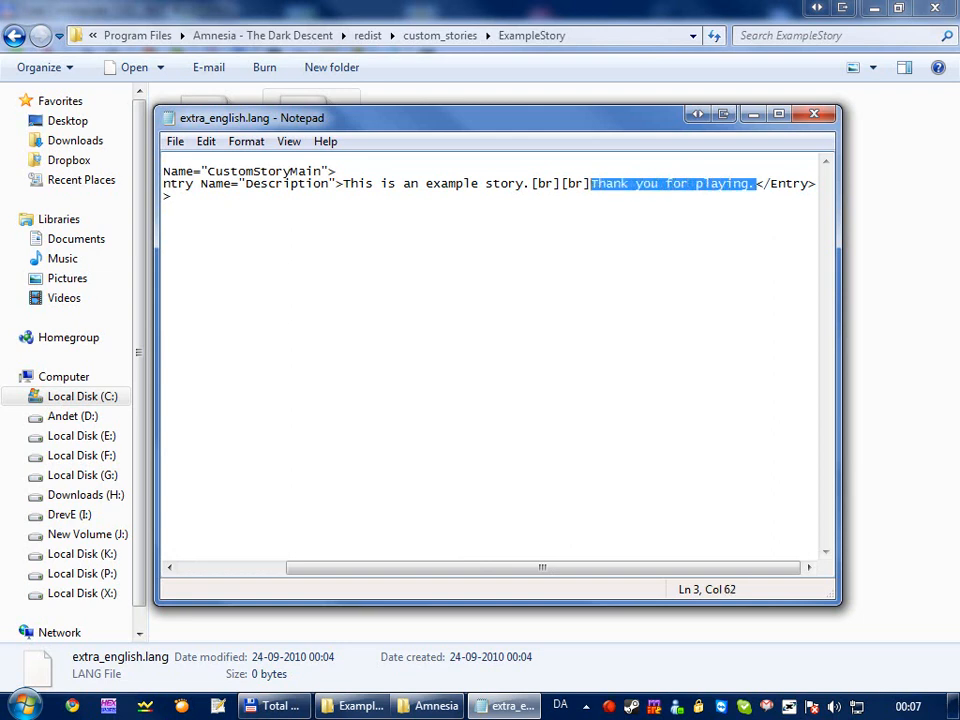
{"action": "type", "text": "I hope you'll enj"}
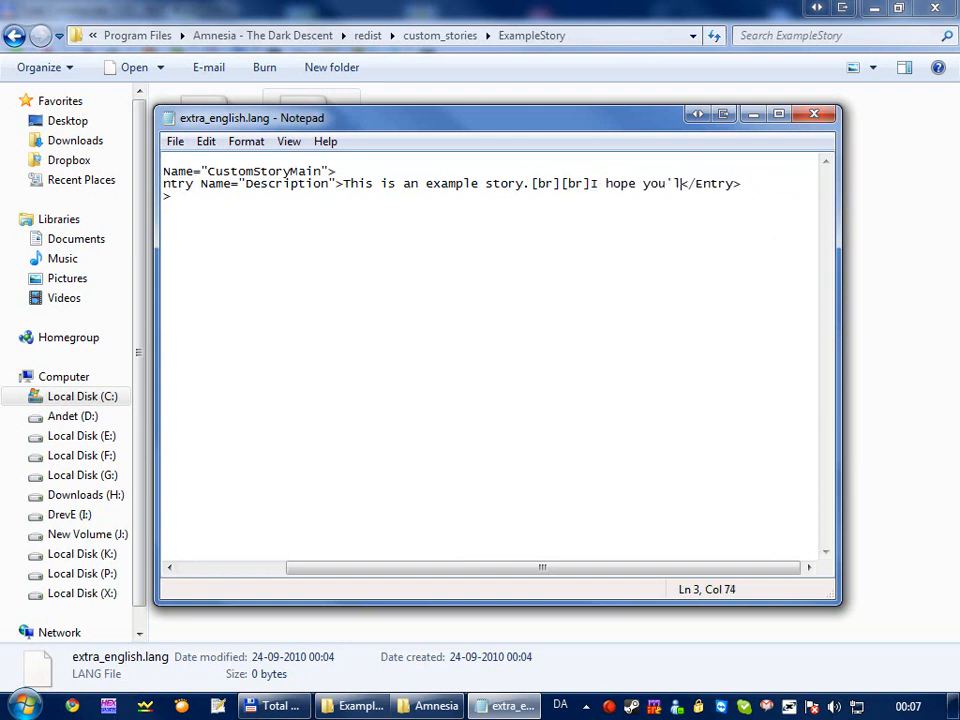
{"action": "type", "text": "oy! :D"}
{"action": "key", "text": "Left"}
{"action": "key", "text": "Left"}
{"action": "type", "text": "Yay"}
{"action": "key", "text": "Home"}
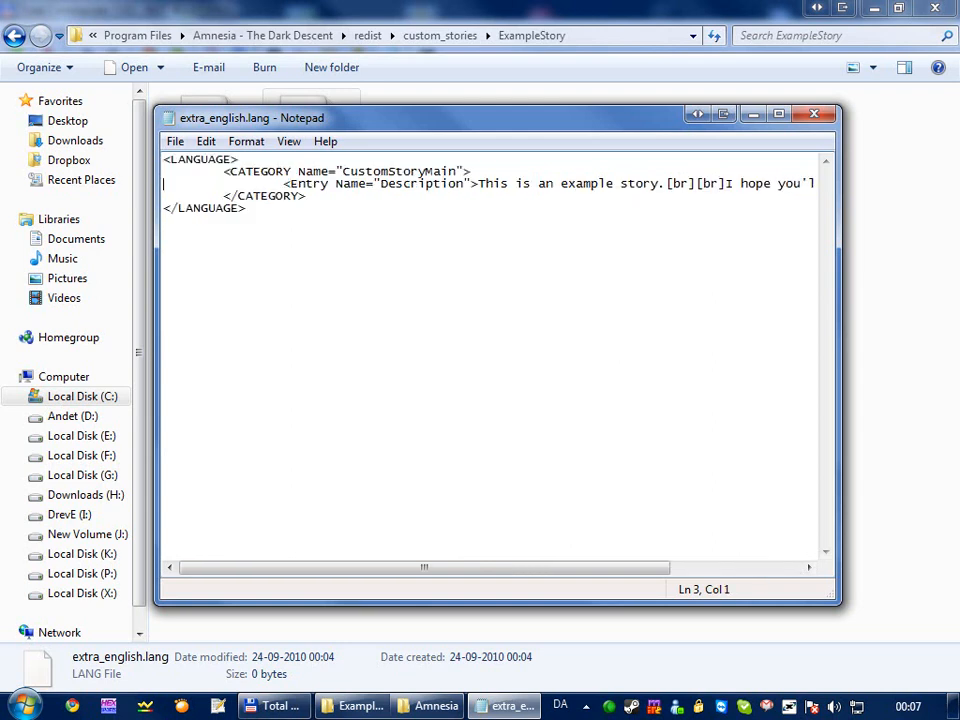
- Save extra_english.lang, close it and return to the ExampleStory folder with no file selected
{"action": "left_click", "coordinate": [175, 141]}
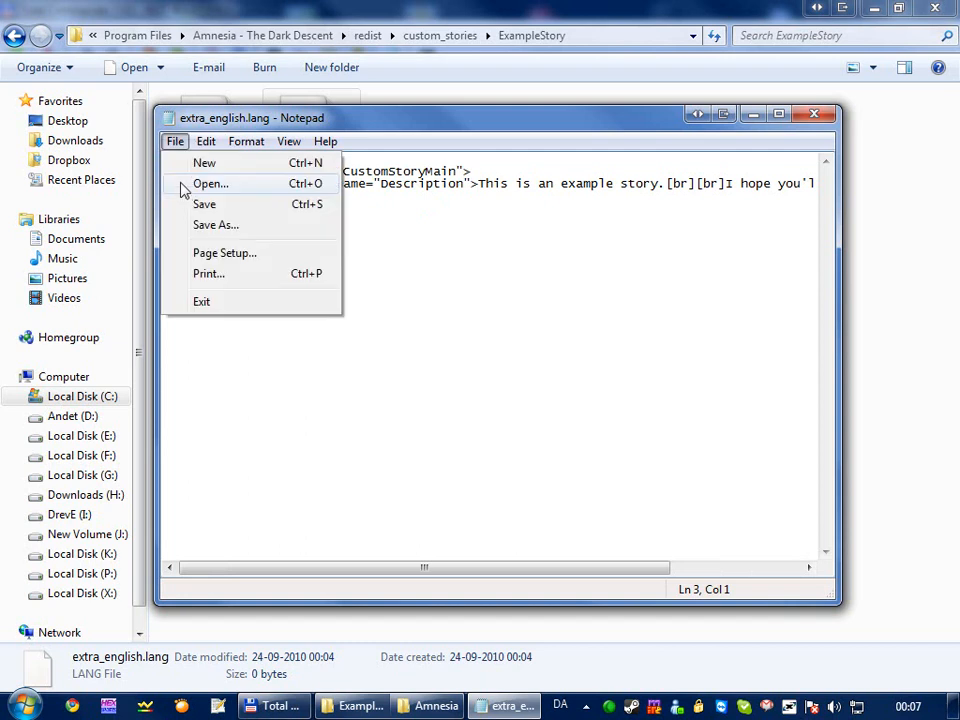
{"action": "left_click", "coordinate": [186, 209]}
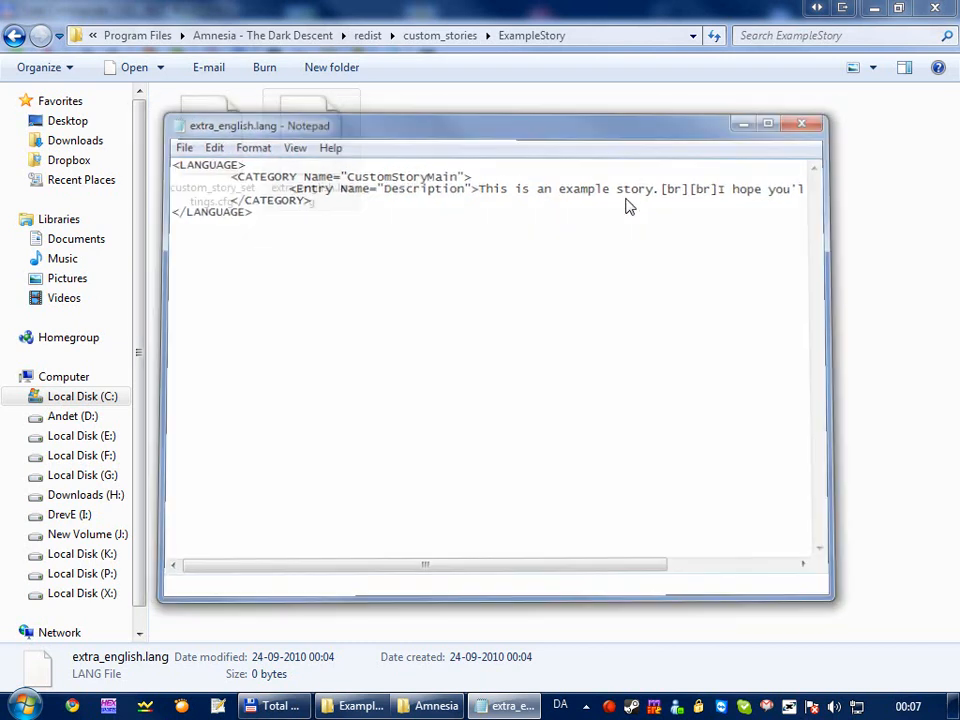
{"action": "left_click", "coordinate": [561, 208]}
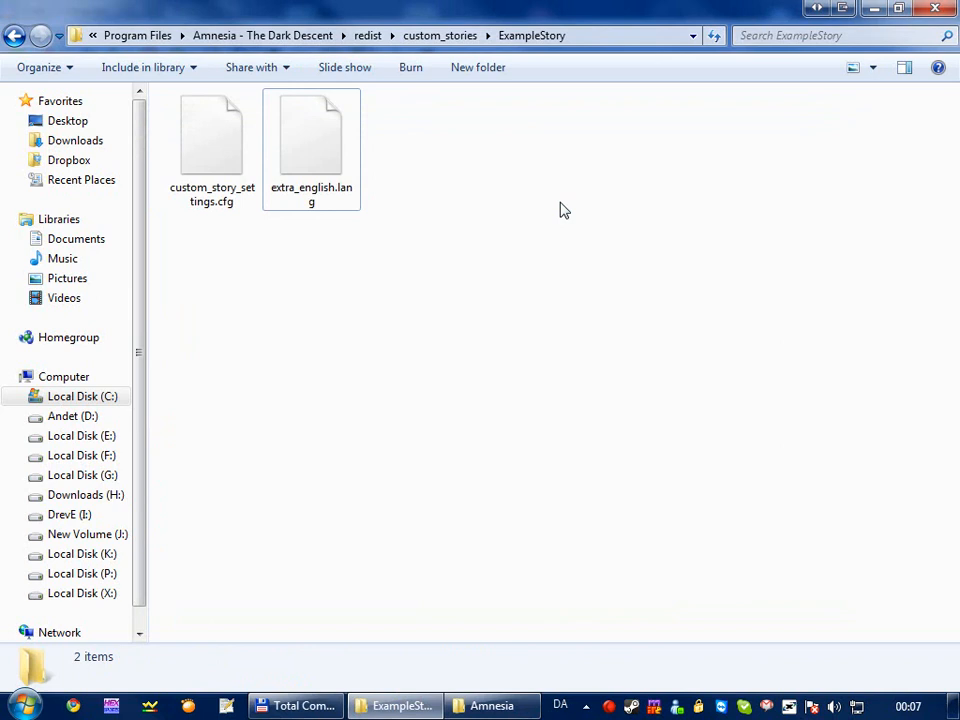
- Go up to the game's redist folder, find LevelEditor.exe and launch the level editor
{"action": "left_click", "coordinate": [370, 37]}
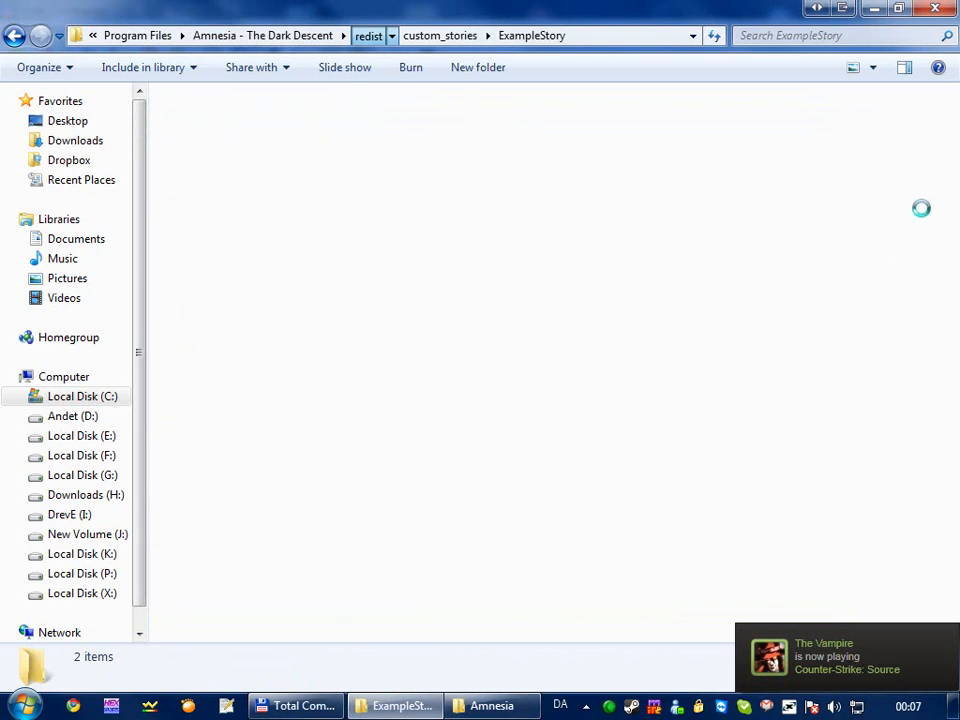
{"action": "left_click_drag", "start_coordinate": [957, 179], "coordinate": [957, 236]}
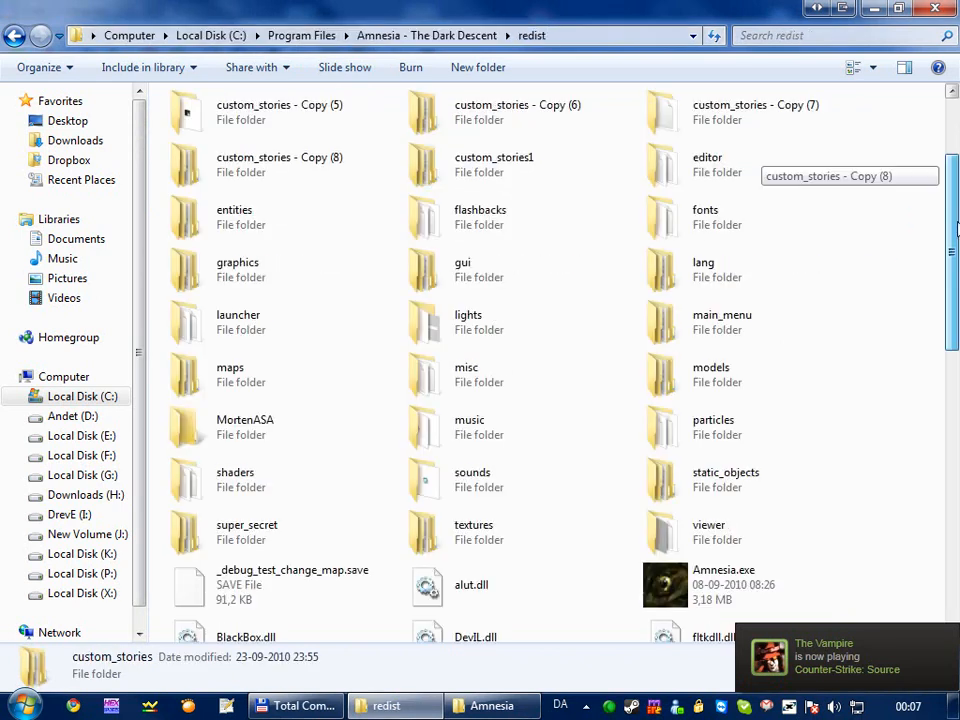
{"action": "left_click_drag", "start_coordinate": [957, 280], "coordinate": [957, 365]}
{"action": "scroll", "coordinate": [934, 381], "scroll_direction": "down", "scroll_amount": 5}
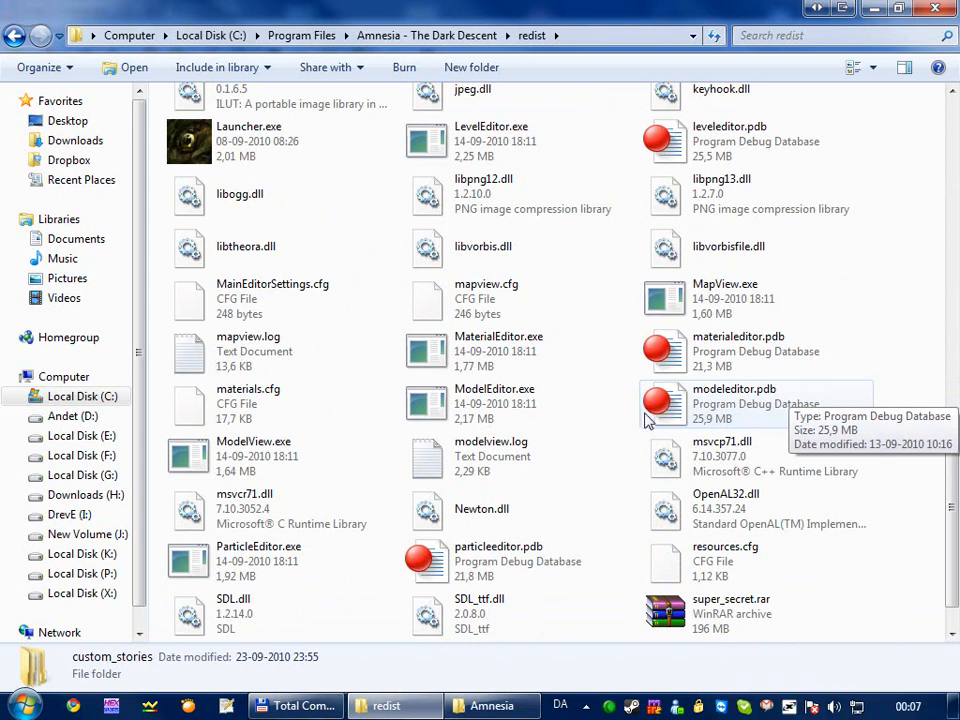
{"action": "scroll", "coordinate": [641, 420], "scroll_direction": "down", "scroll_amount": 1}
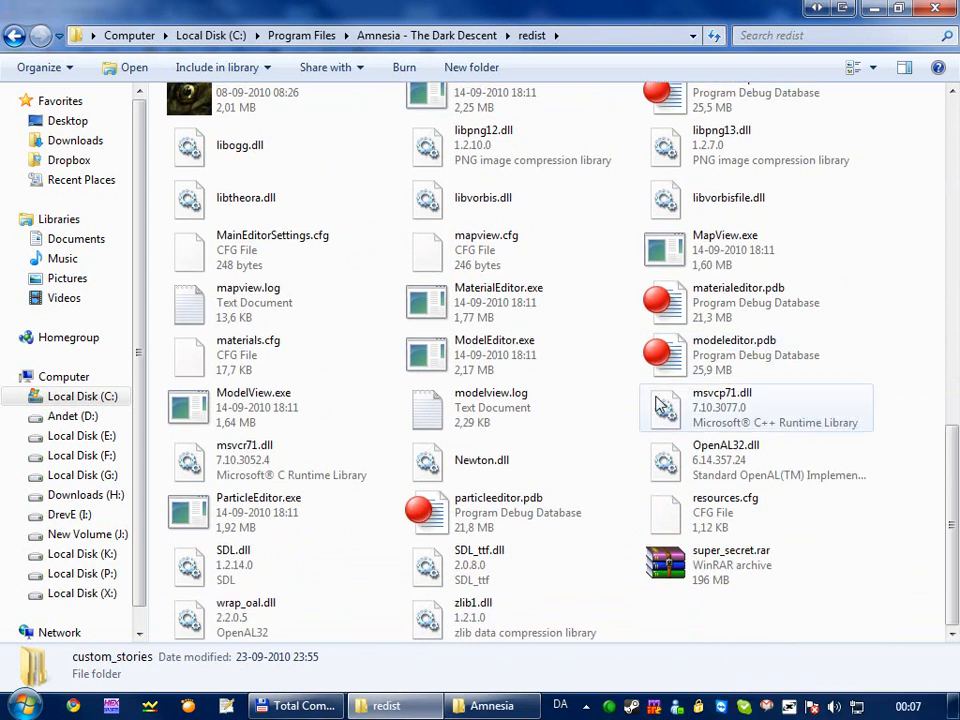
{"action": "scroll", "coordinate": [660, 402], "scroll_direction": "up", "scroll_amount": 6}
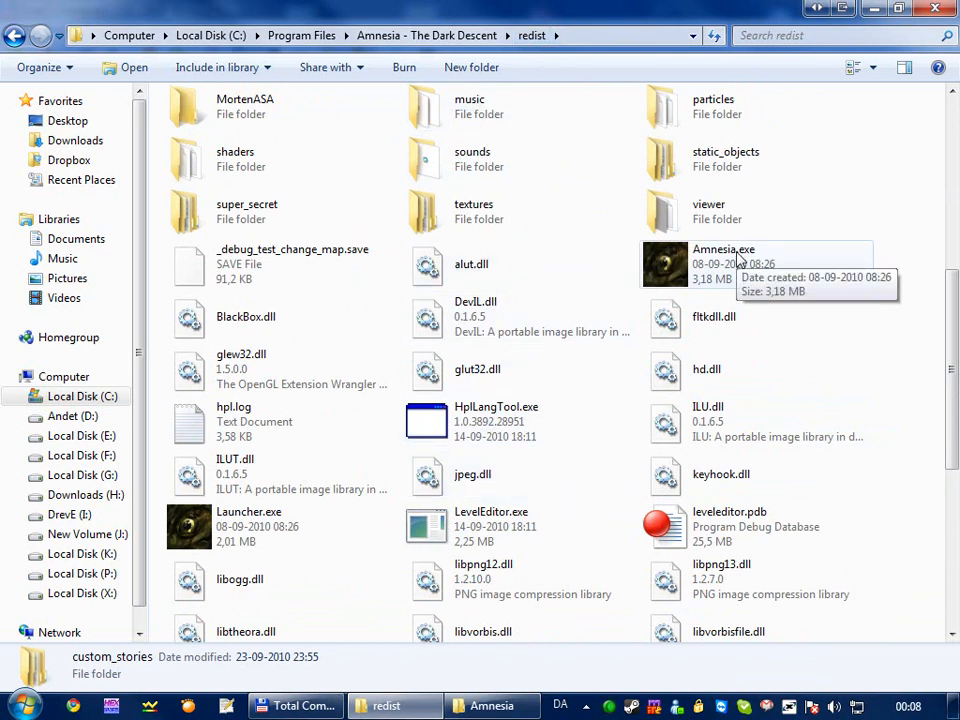
{"action": "double_click", "coordinate": [428, 527]}
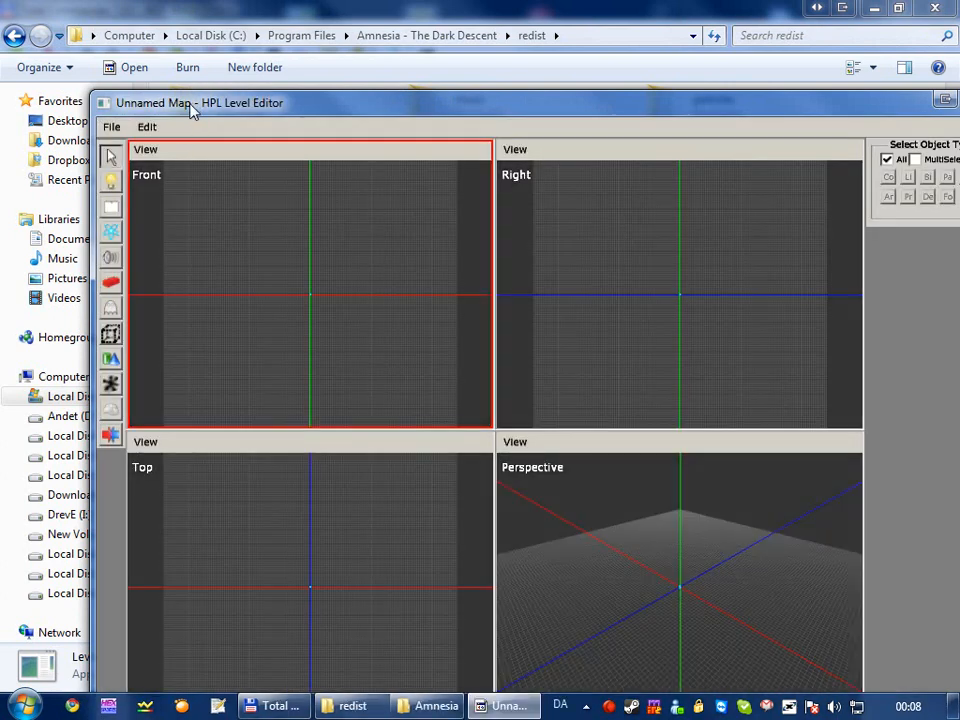
- Move the level editor window fully into view, start a new map and enlarge the Perspective viewport to fill the editing area
{"action": "left_click_drag", "start_coordinate": [190, 106], "coordinate": [101, 22]}
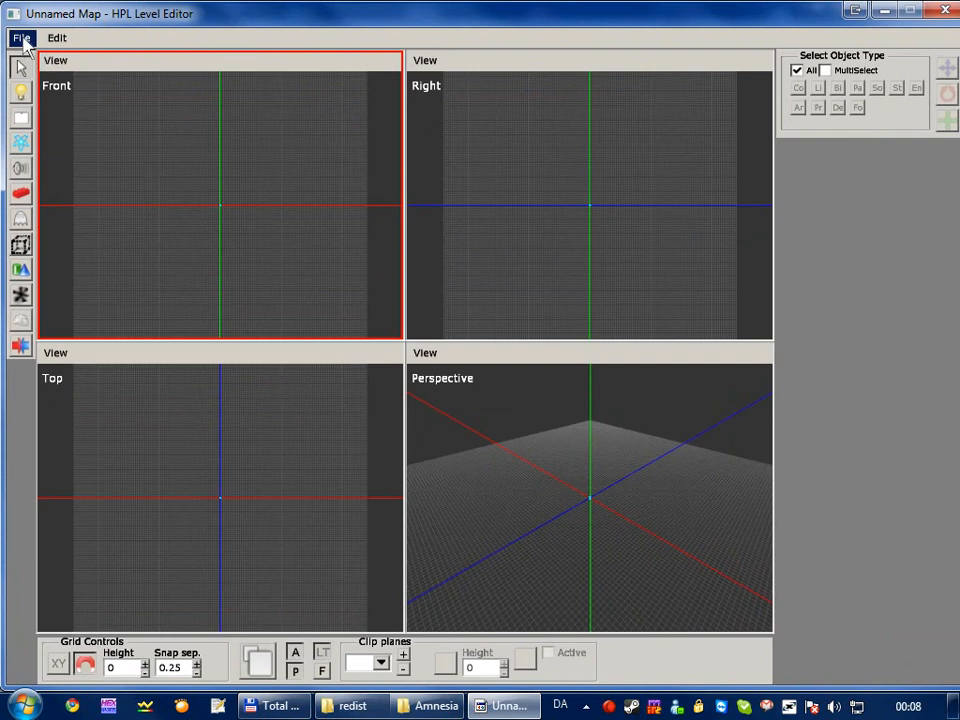
{"action": "left_click", "coordinate": [21, 38]}
{"action": "mouse_move", "coordinate": [90, 148]}
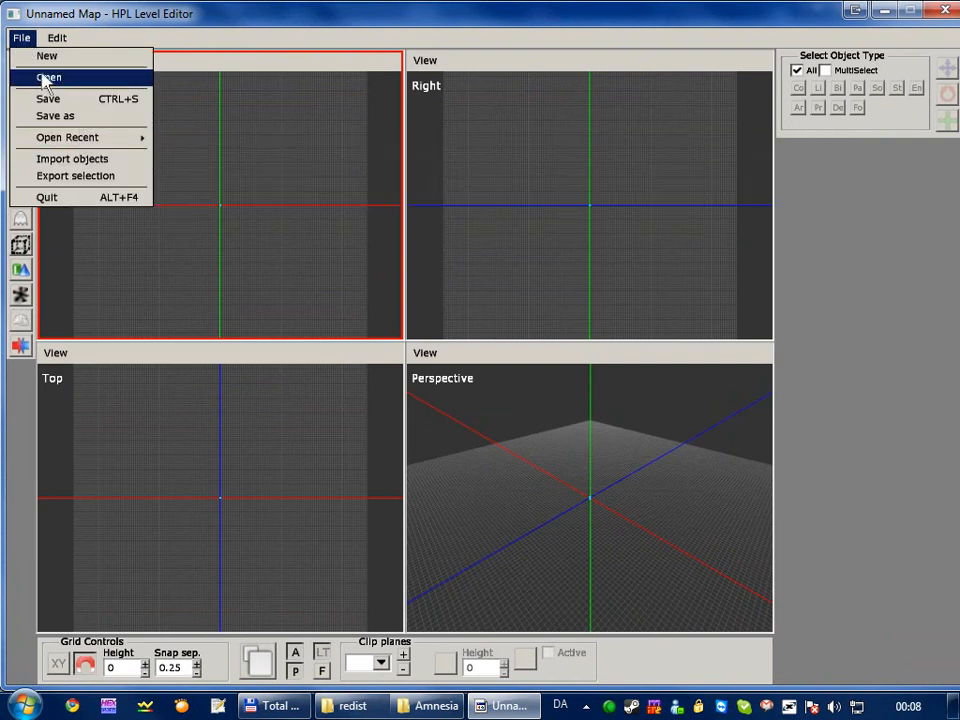
{"action": "left_click", "coordinate": [45, 57]}
{"action": "left_click", "coordinate": [446, 380]}
{"action": "left_click", "coordinate": [643, 574]}
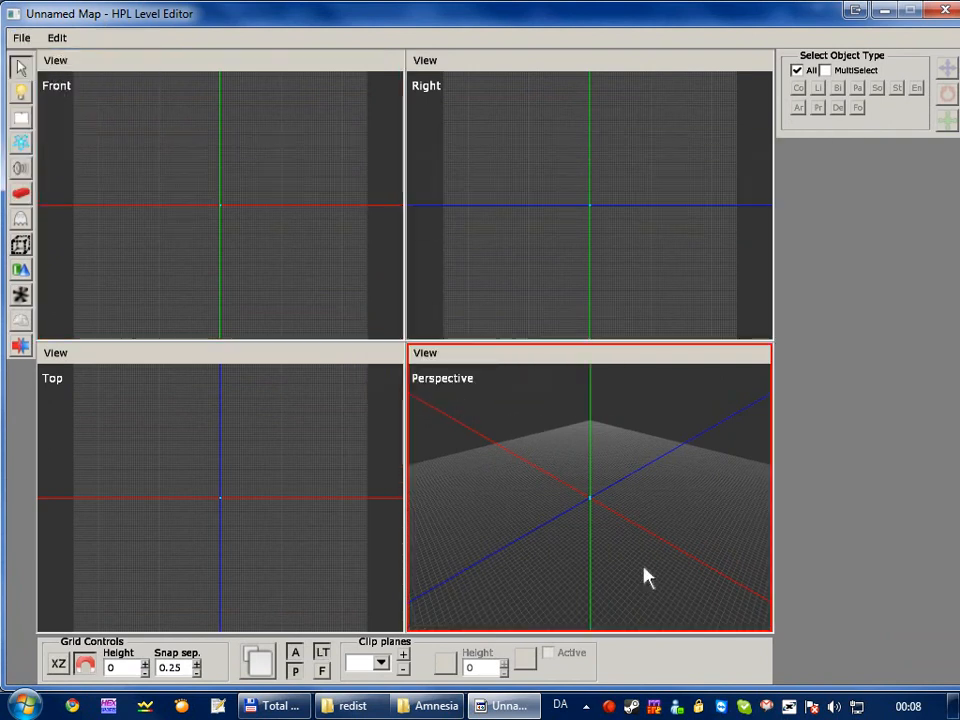
{"action": "left_click", "coordinate": [262, 662]}
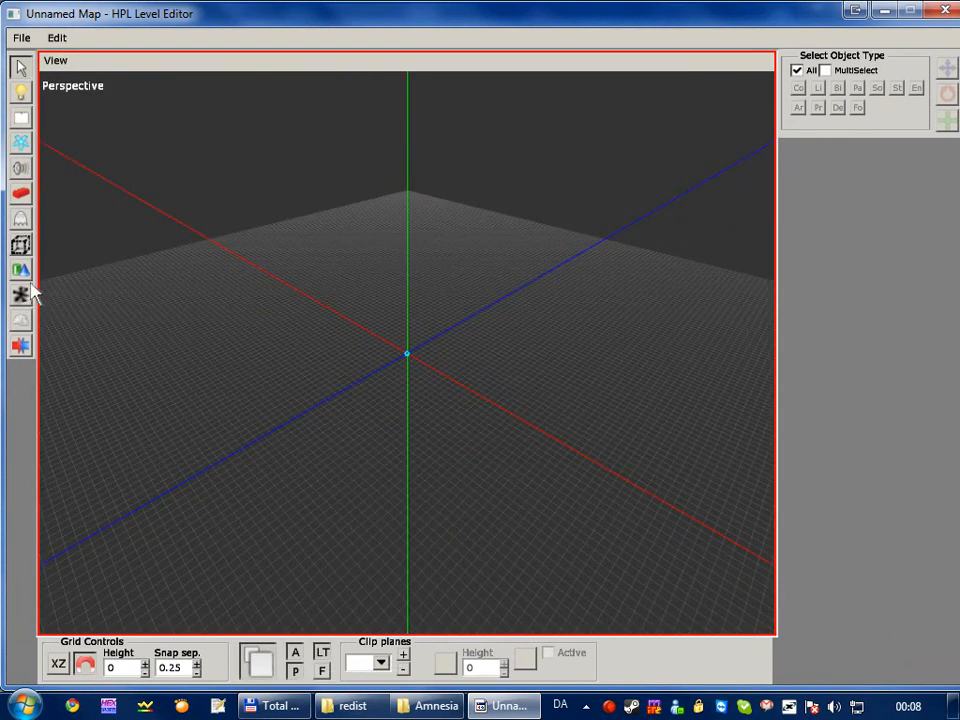
- Start a Plane primitive and browse its material textures to the static_objects/mansionbase folder
{"action": "left_click", "coordinate": [20, 269]}
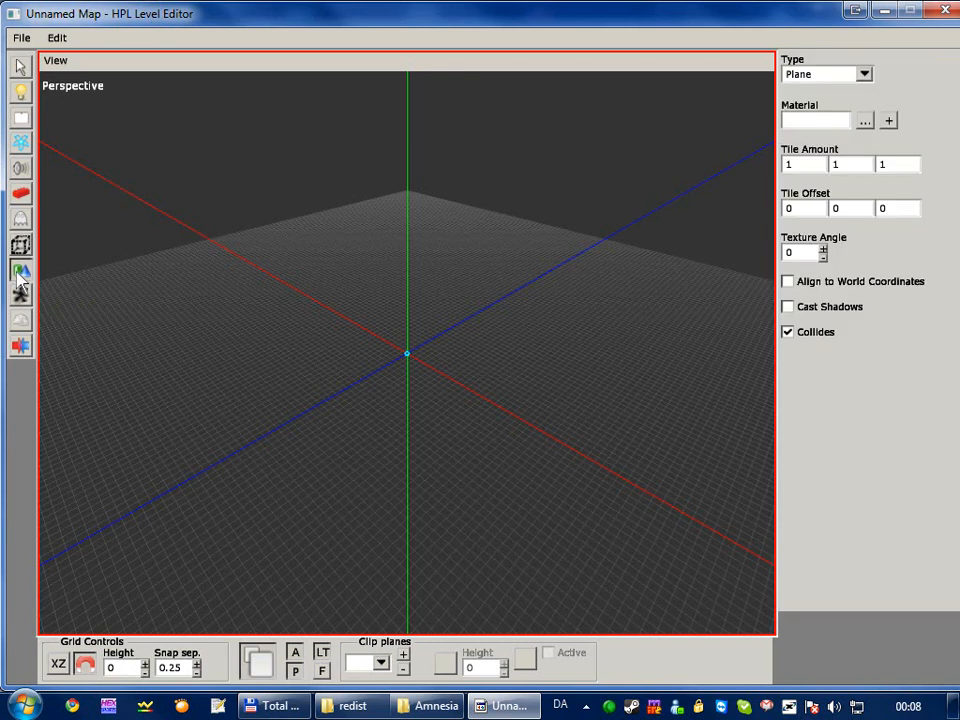
{"action": "left_click", "coordinate": [866, 121]}
{"action": "left_click", "coordinate": [184, 420]}
{"action": "scroll", "coordinate": [190, 460], "scroll_direction": "down", "scroll_amount": 4}
{"action": "left_click", "coordinate": [183, 480]}
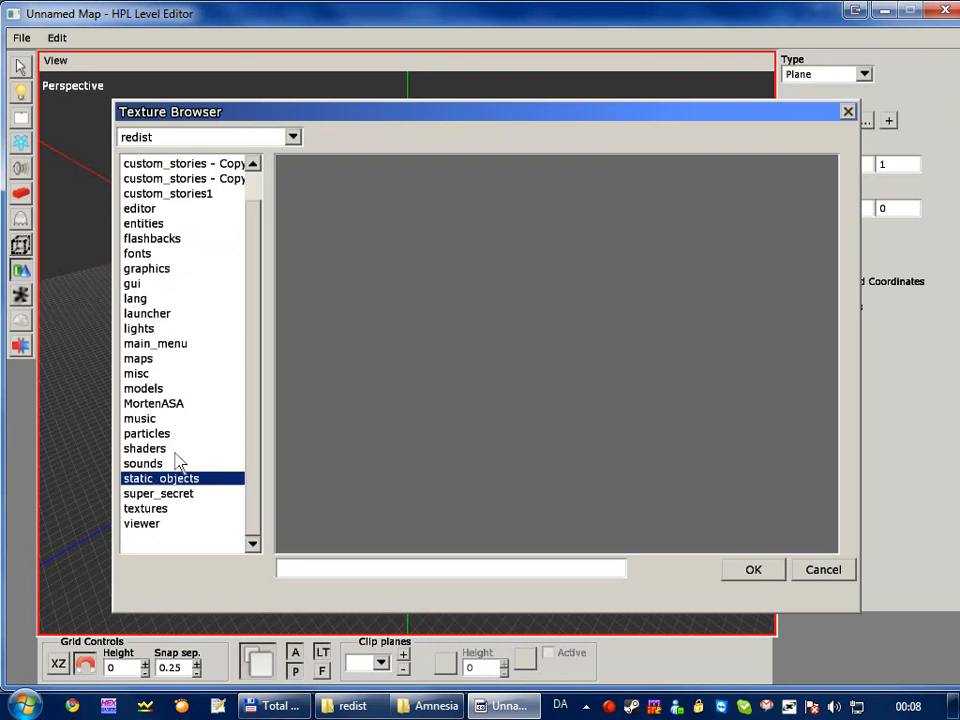
{"action": "double_click", "coordinate": [174, 480]}
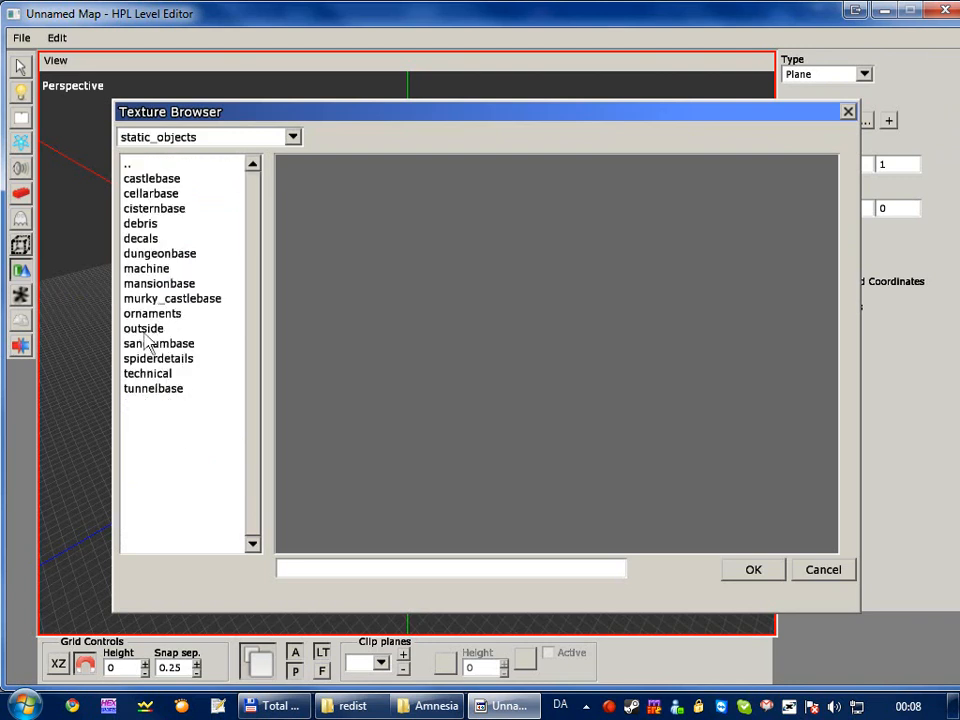
{"action": "left_click", "coordinate": [176, 286]}
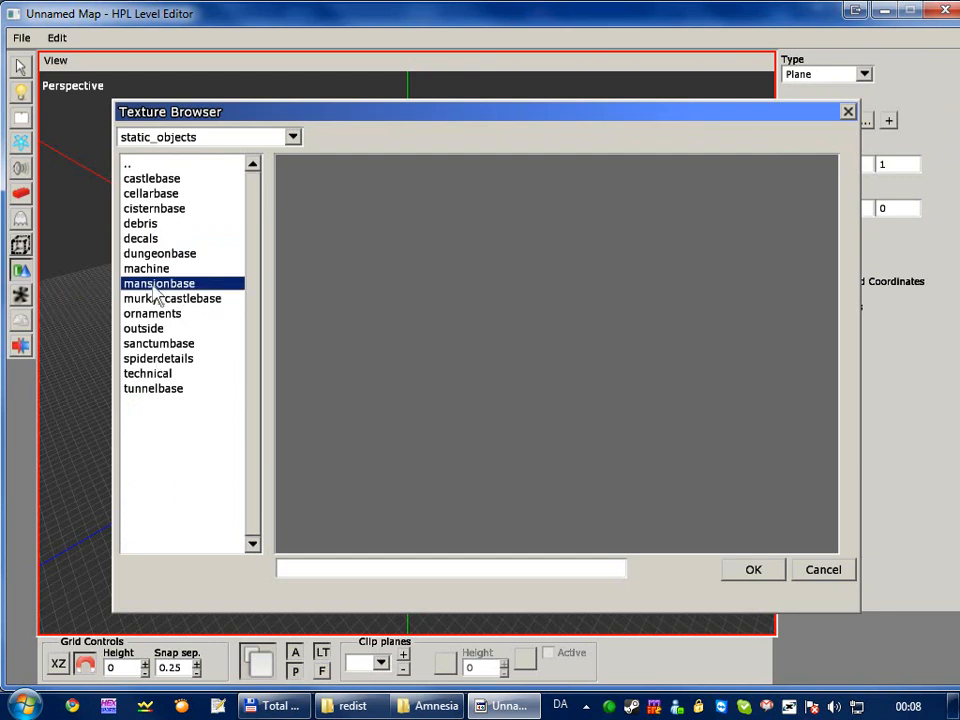
{"action": "double_click", "coordinate": [153, 284]}
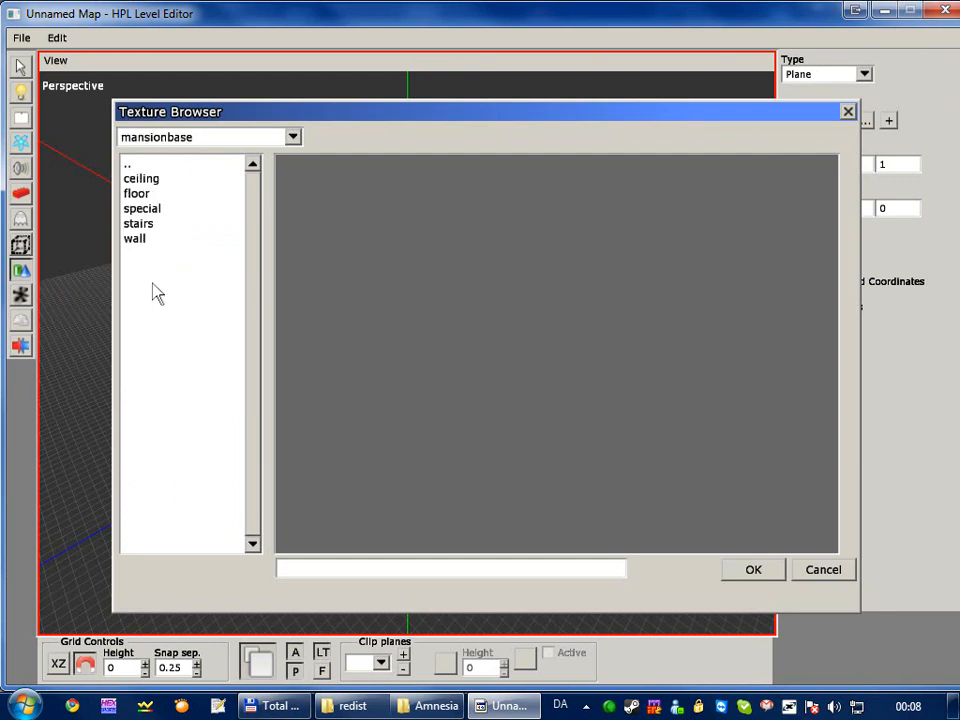
- Choose the wooden plank material from the floor folder and draw a large square floor plane extending forward from around the grid origin
{"action": "left_click", "coordinate": [154, 197]}
{"action": "double_click", "coordinate": [155, 196]}
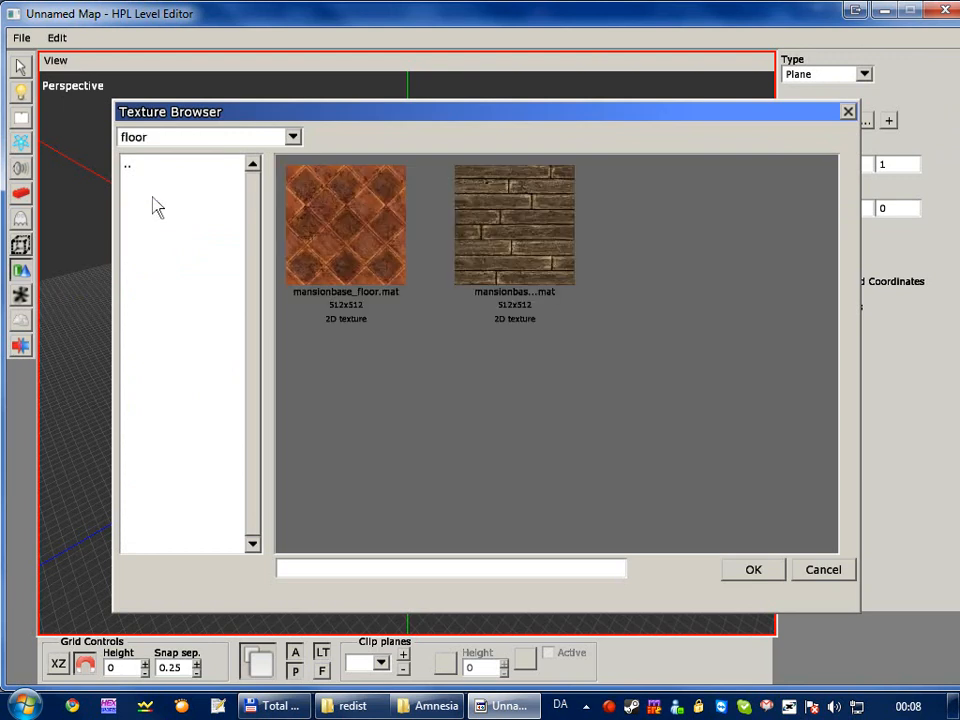
{"action": "double_click", "coordinate": [548, 283]}
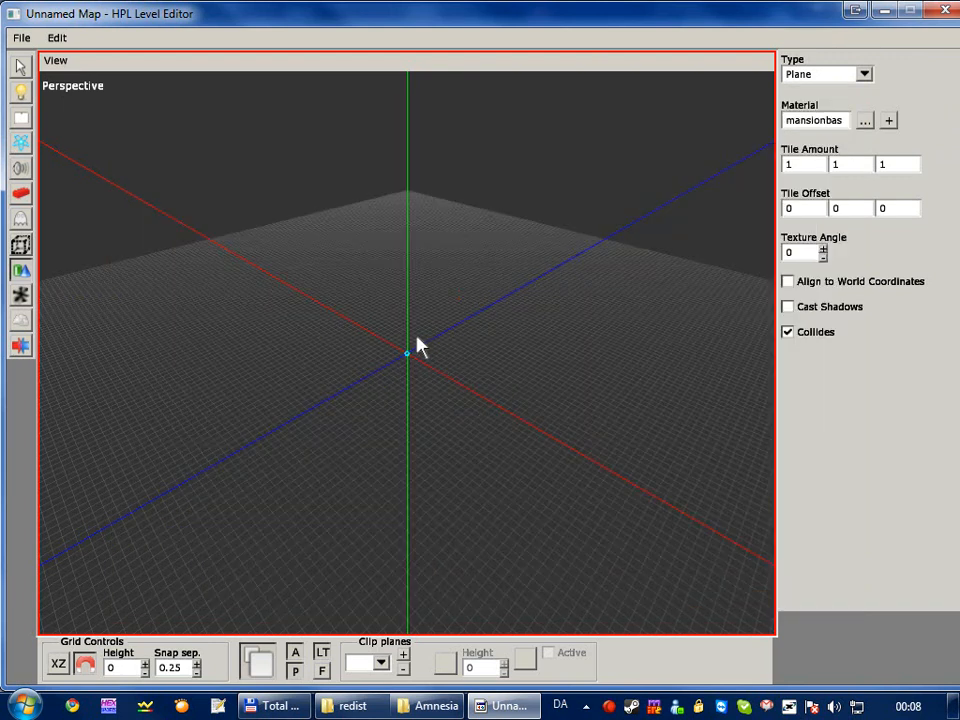
{"action": "left_click_drag", "start_coordinate": [416, 325], "coordinate": [416, 630]}
{"action": "key", "text": "1"}
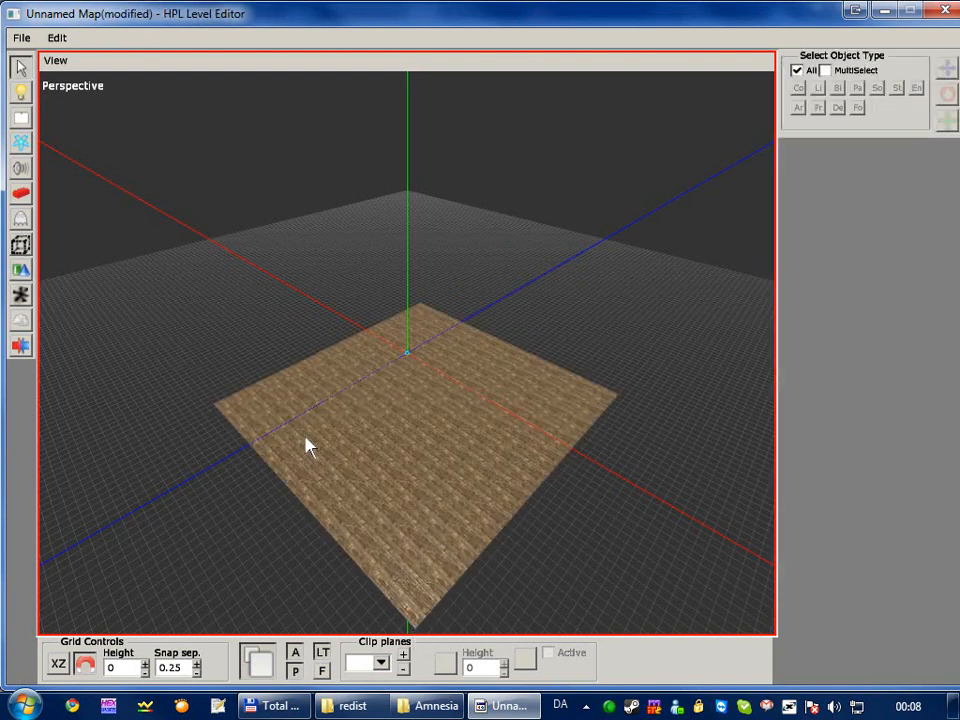
- Place a PlayerStart area on the front part of the wooden floor at about X 5.75, Z 5 and select it
{"action": "key", "text": "8"}
{"action": "left_click", "coordinate": [939, 76]}
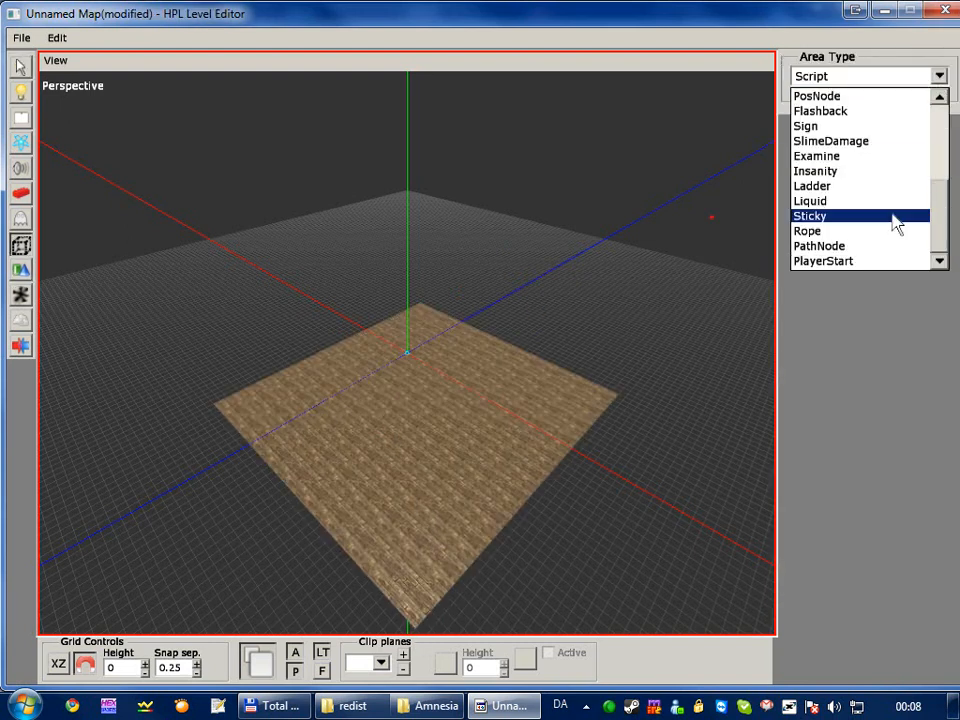
{"action": "left_click", "coordinate": [864, 261]}
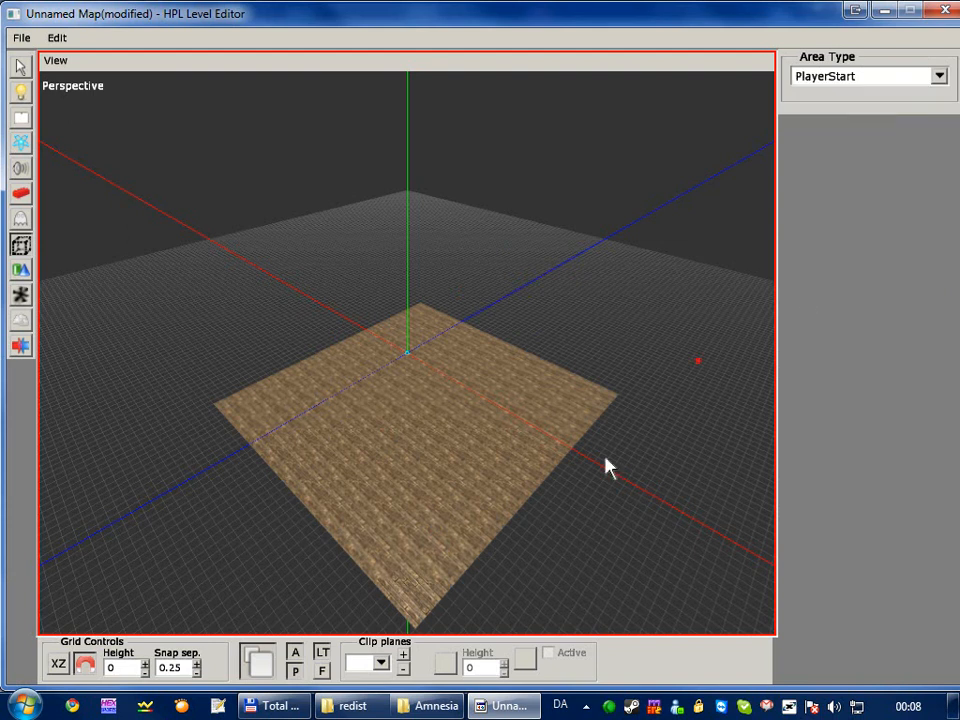
{"action": "left_click", "coordinate": [420, 520]}
{"action": "key", "text": "1"}
{"action": "left_click", "coordinate": [428, 517]}
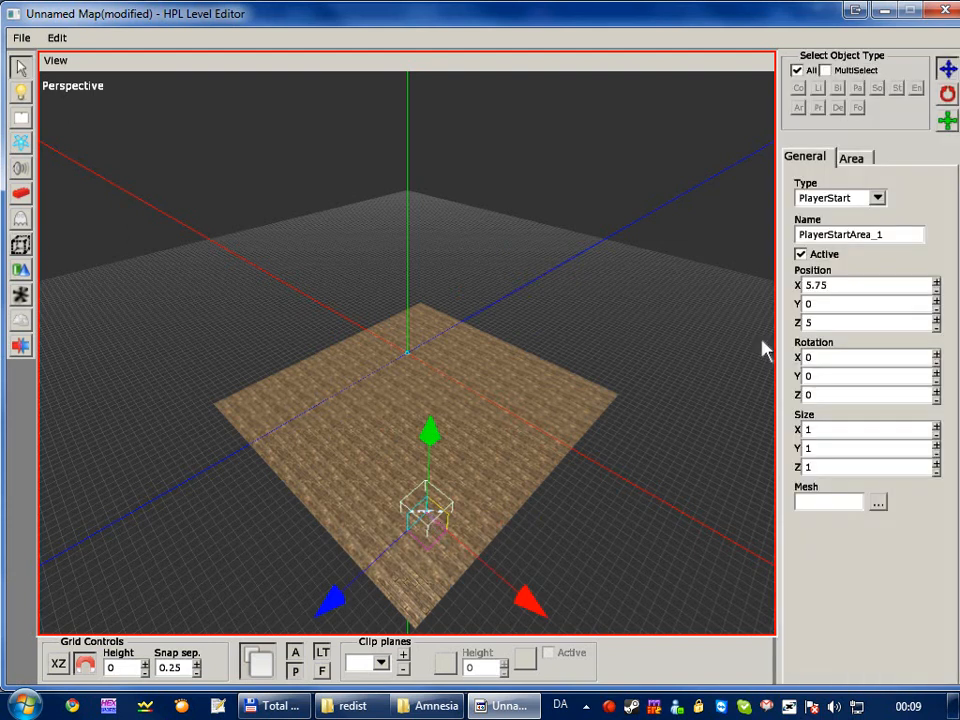
- Highlight the player start area's name, move the area back to the middle of the floor plane and deselect it
{"action": "left_click_drag", "start_coordinate": [898, 237], "coordinate": [785, 232]}
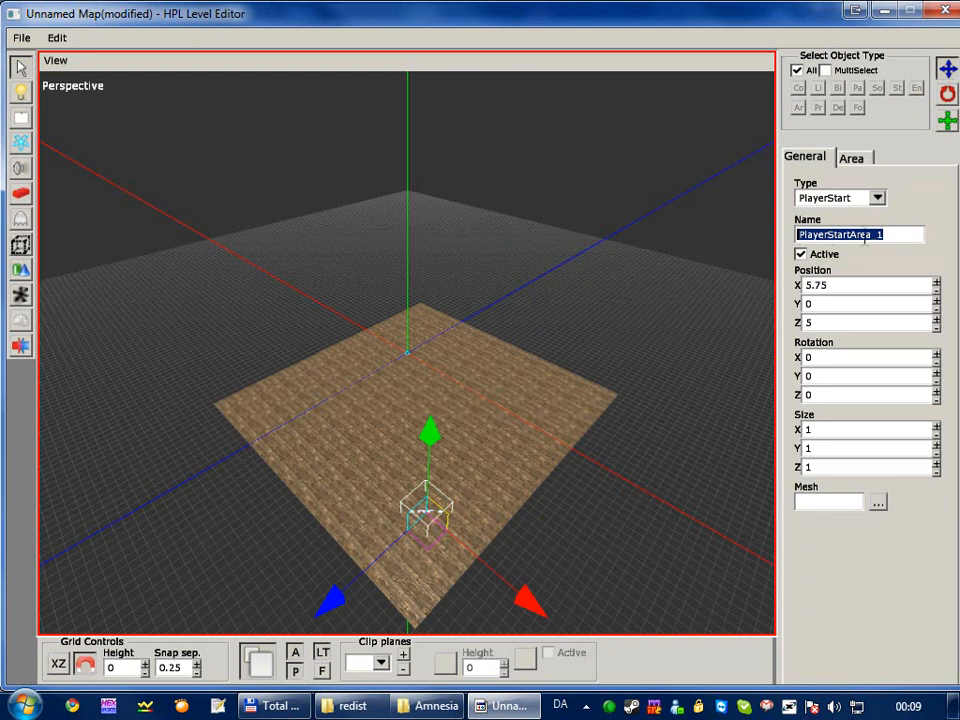
{"action": "left_click_drag", "start_coordinate": [429, 553], "coordinate": [424, 448]}
{"action": "left_click", "coordinate": [592, 489]}
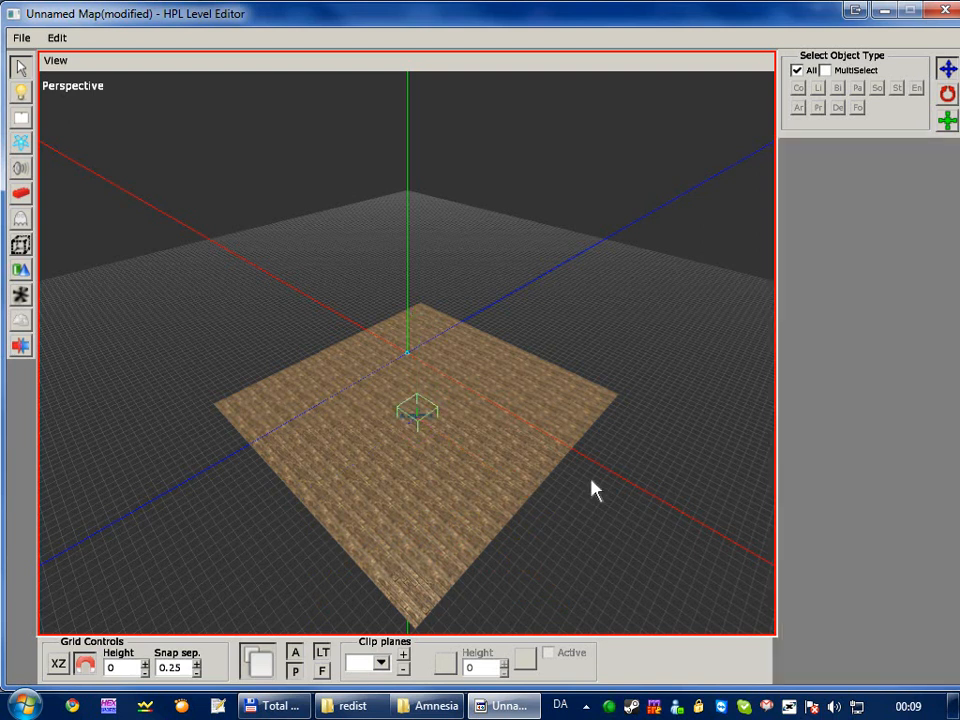
- Begin saving the map and browse to the custom_stories/ExampleStory folder
{"action": "key", "text": "ctrl+s"}
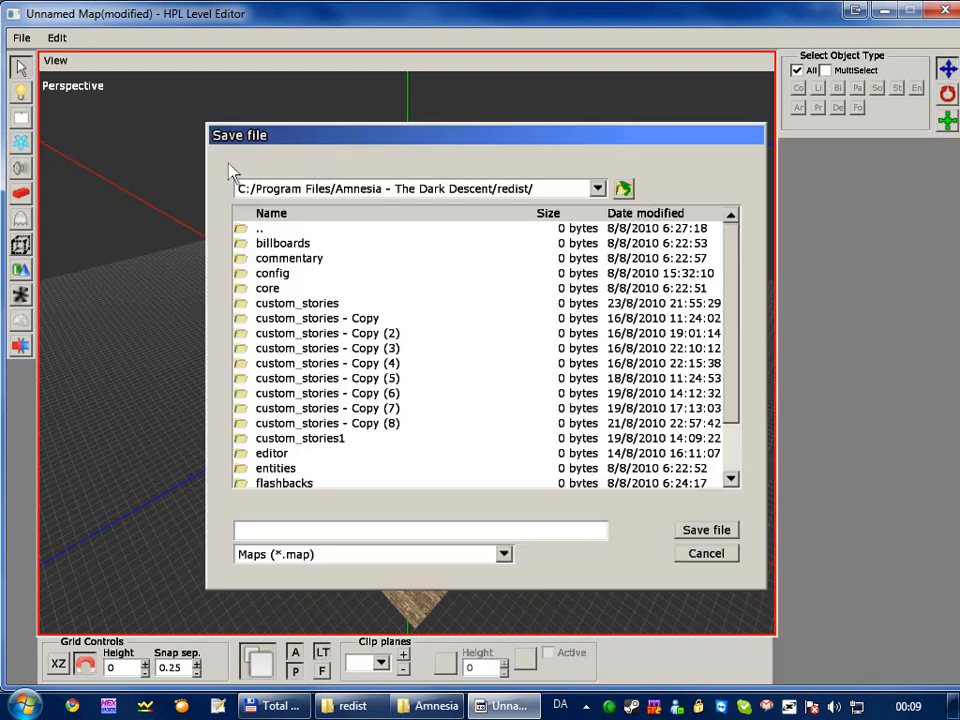
{"action": "double_click", "coordinate": [292, 304]}
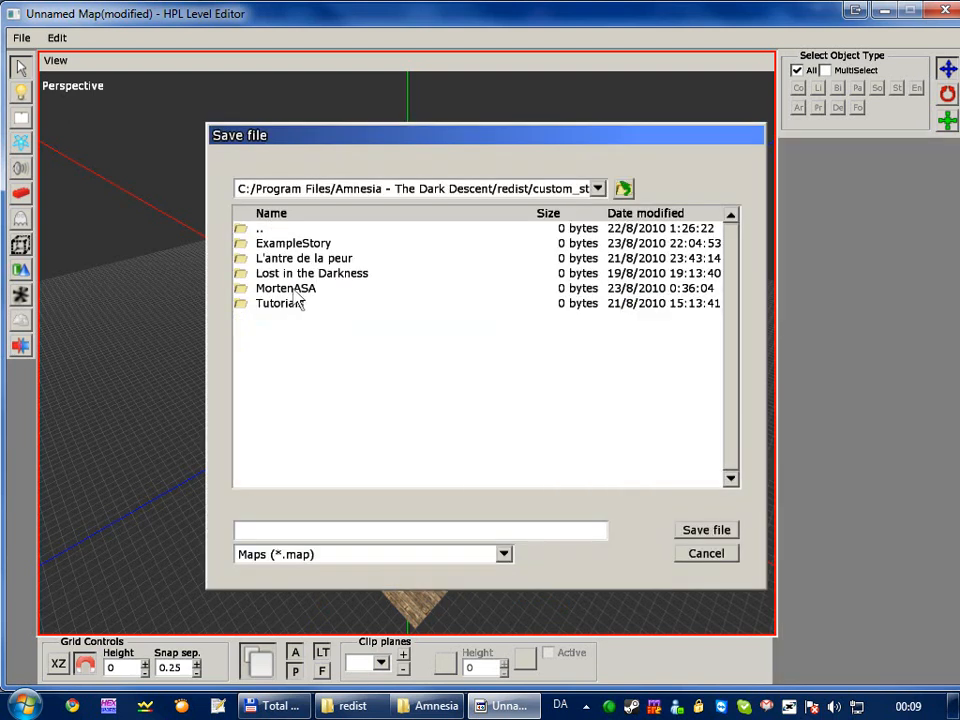
{"action": "left_click", "coordinate": [295, 245]}
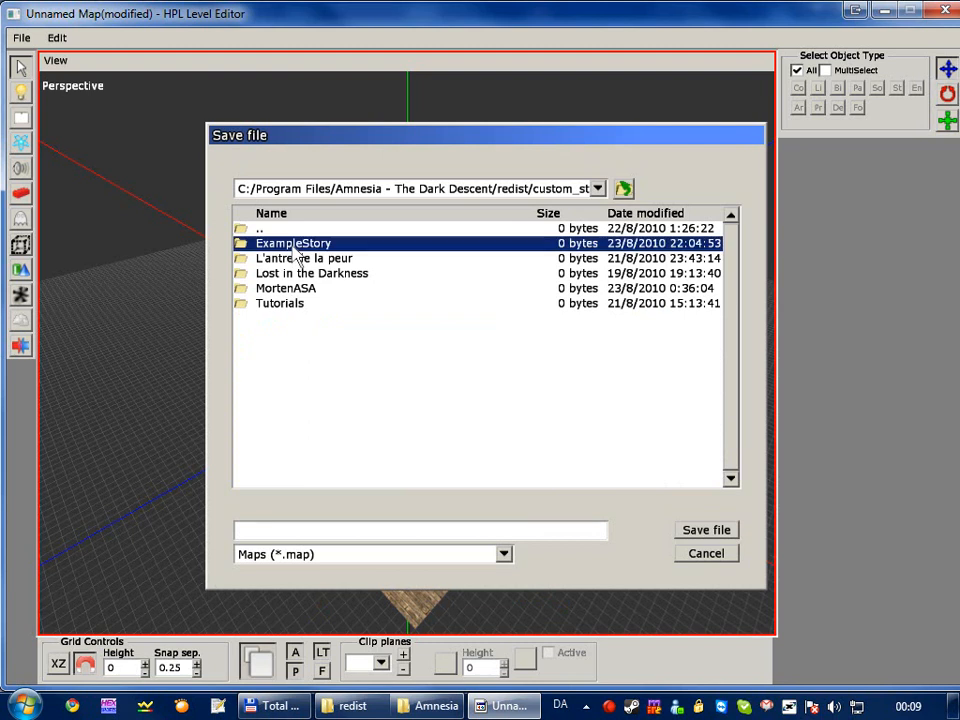
{"action": "double_click", "coordinate": [294, 246]}
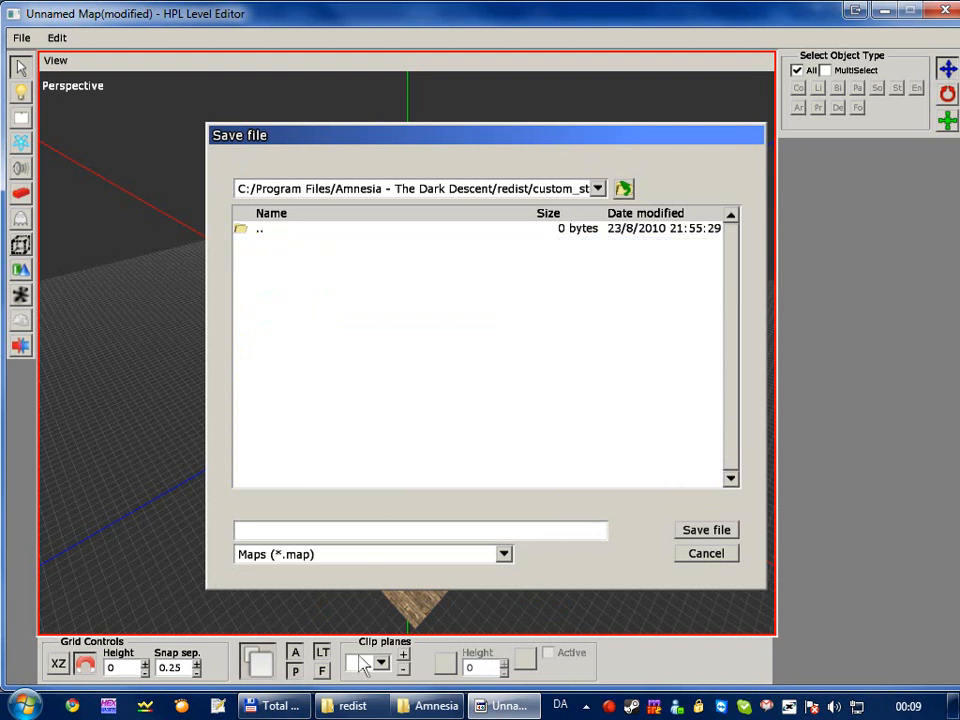
- Switch to Windows Explorer and create a folder named maps inside custom_stories/ExampleStory
{"action": "mouse_move", "coordinate": [354, 703]}
{"action": "left_click", "coordinate": [491, 600]}
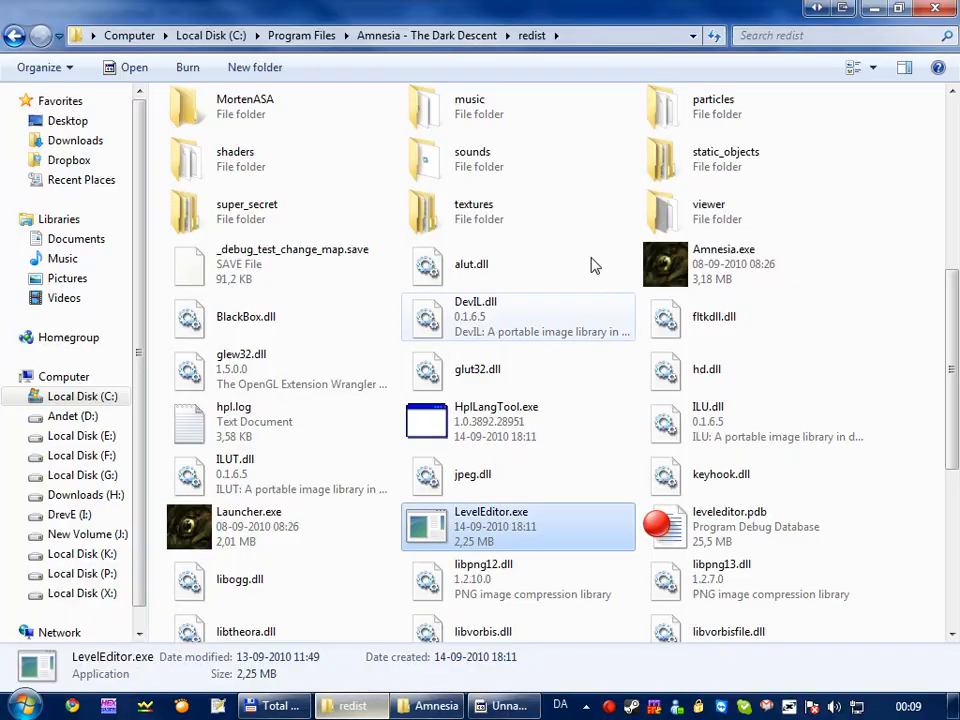
{"action": "scroll", "coordinate": [600, 330], "scroll_direction": "up", "scroll_amount": 5}
{"action": "double_click", "coordinate": [439, 165]}
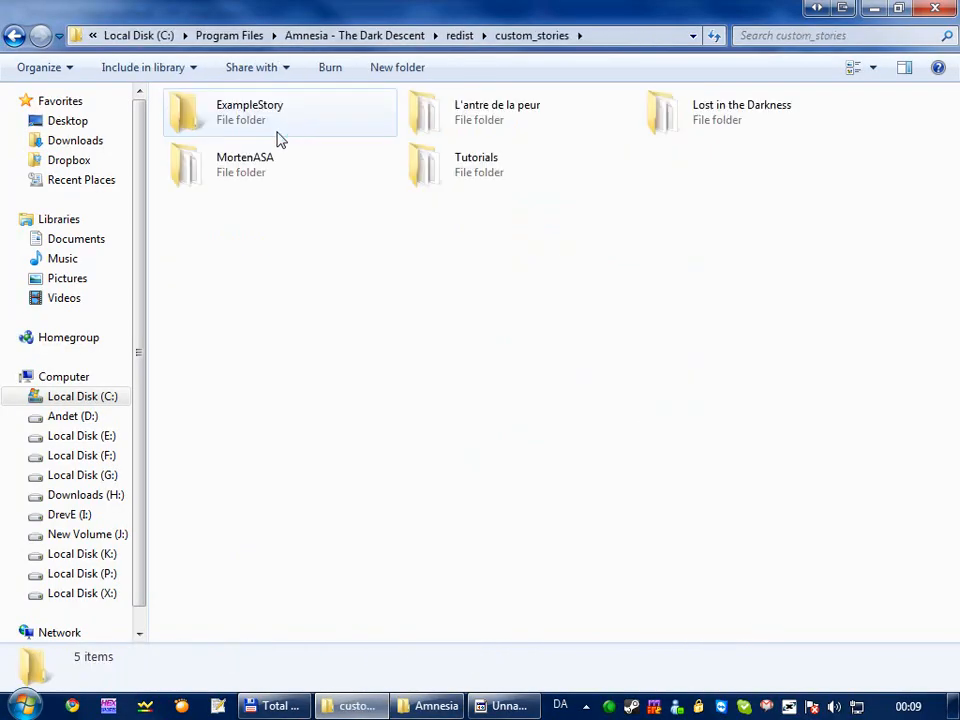
{"action": "double_click", "coordinate": [311, 122]}
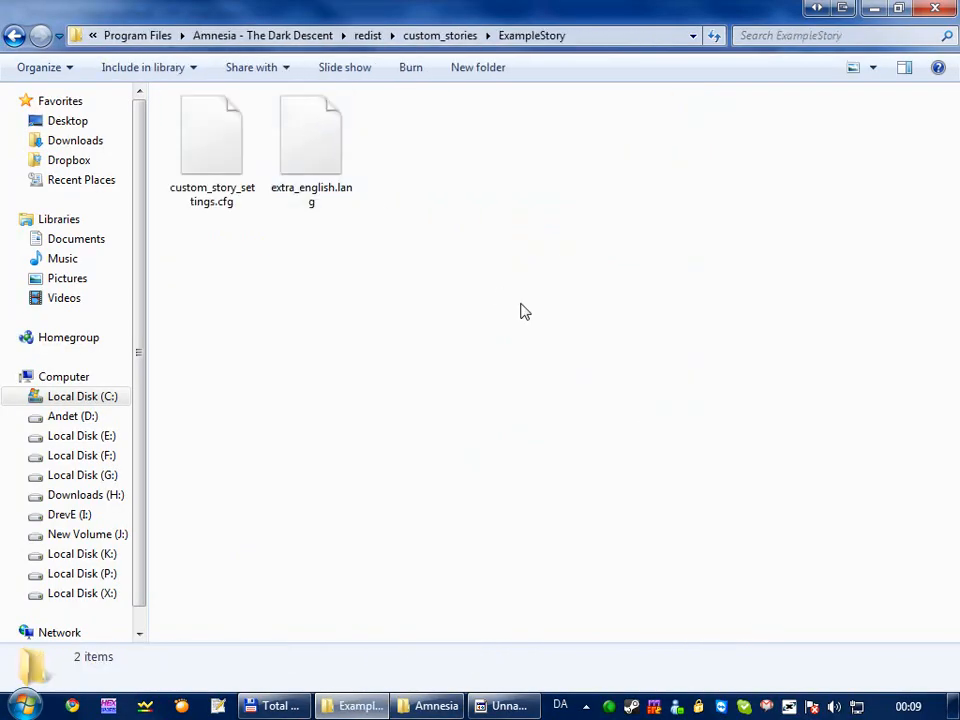
{"action": "right_click", "coordinate": [520, 311]}
{"action": "mouse_move", "coordinate": [549, 659]}
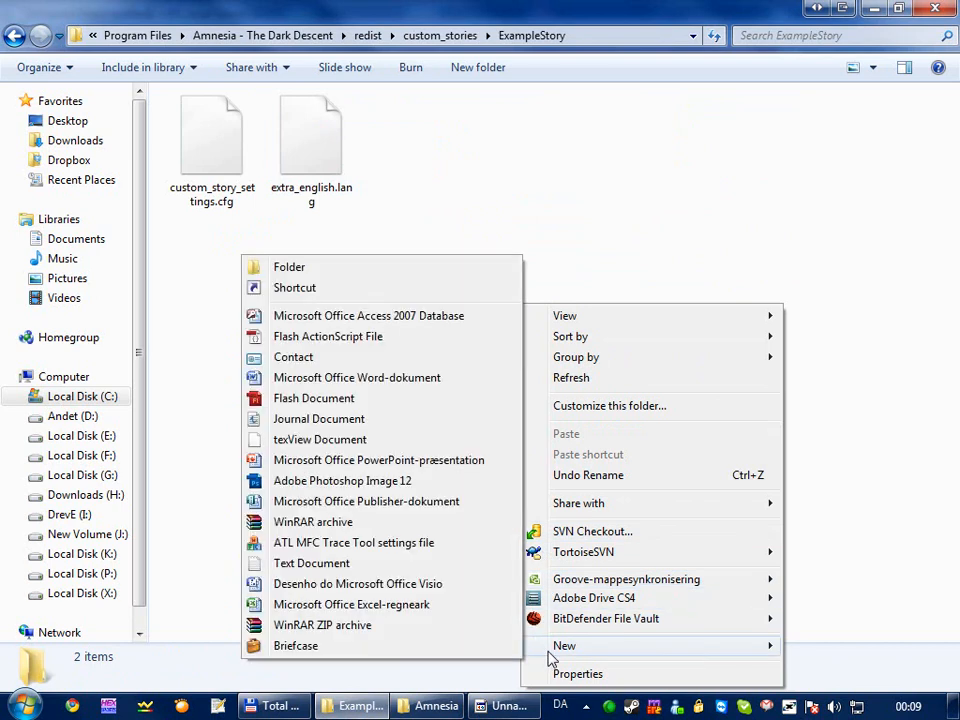
{"action": "left_click", "coordinate": [295, 267]}
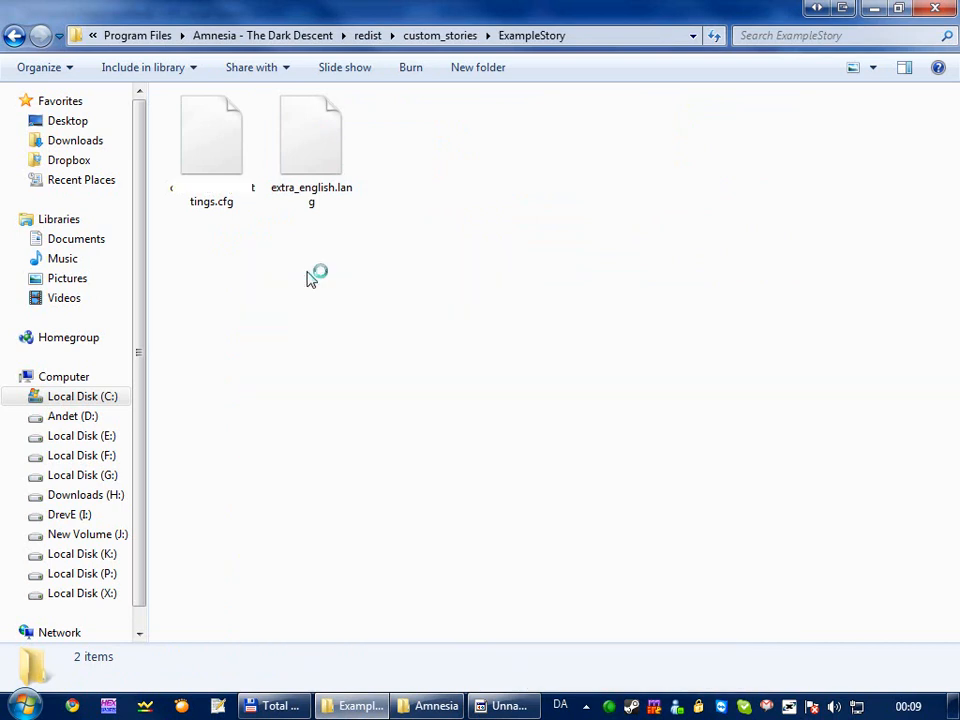
{"action": "type", "text": "maps"}
{"action": "key", "text": "Return"}
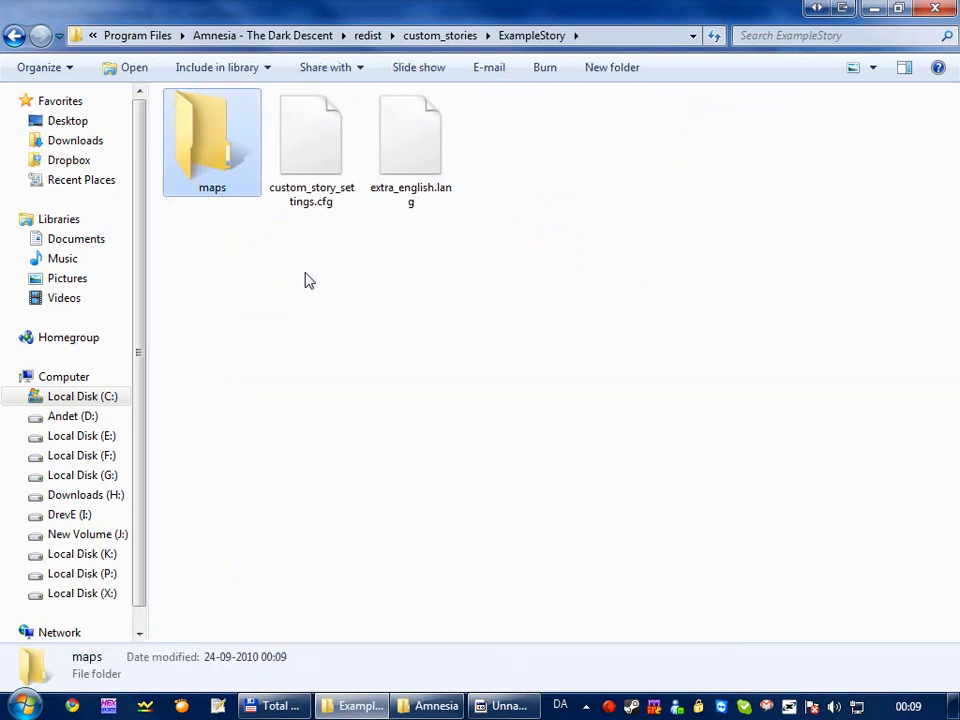
- Switch back to the level editor and save the map as 00_example in ExampleStory's maps folder
{"action": "left_click", "coordinate": [508, 706]}
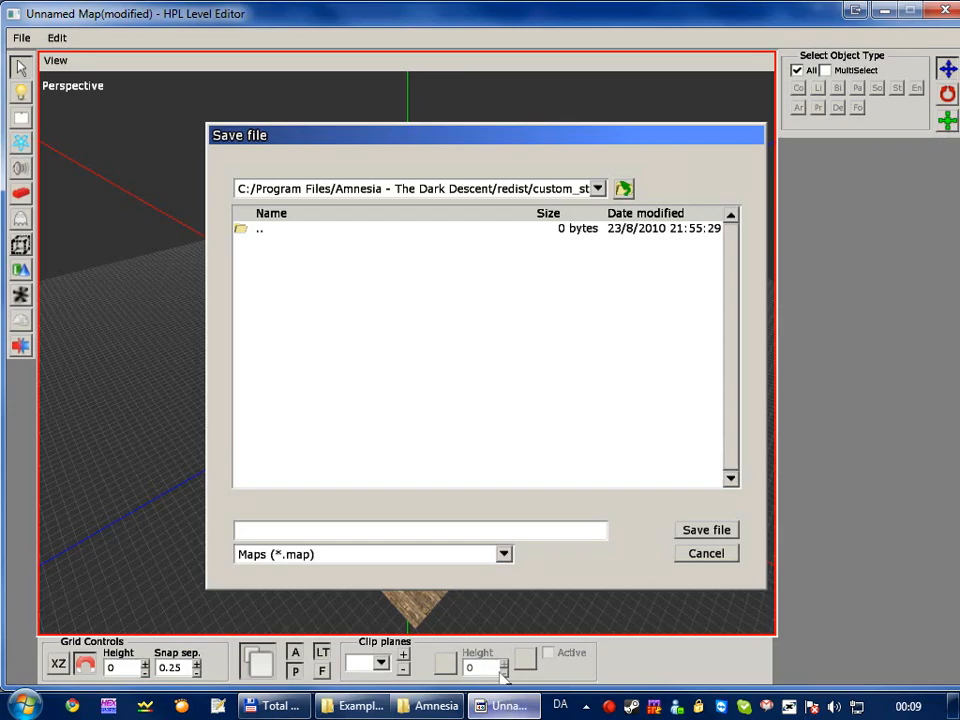
{"action": "left_click", "coordinate": [623, 189]}
{"action": "double_click", "coordinate": [309, 245]}
{"action": "double_click", "coordinate": [300, 245]}
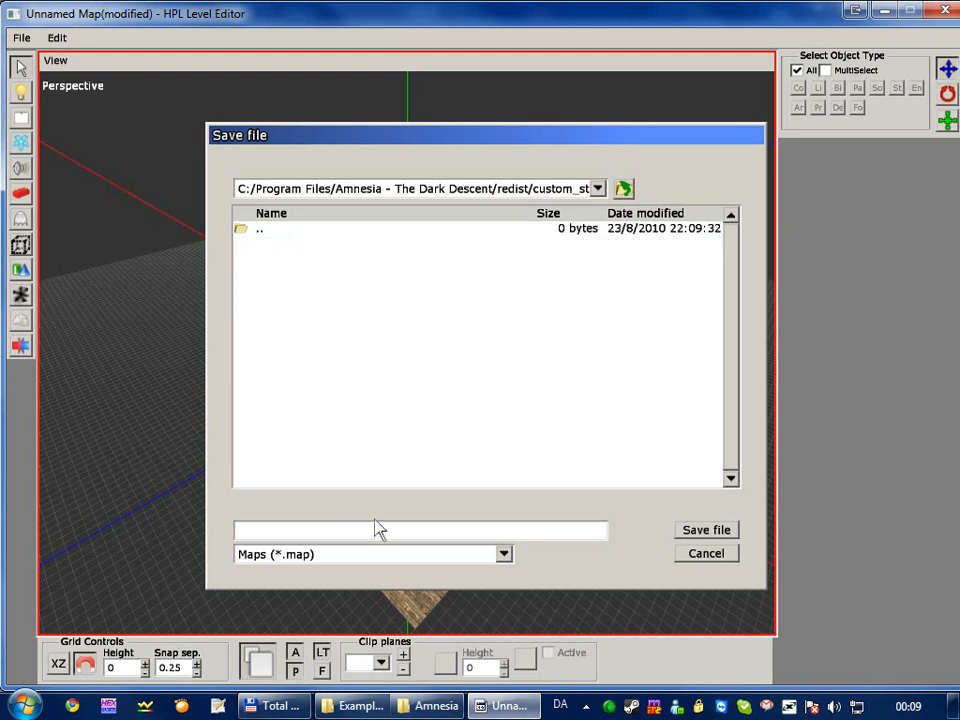
{"action": "type", "text": "00_example"}
{"action": "left_click", "coordinate": [694, 535]}
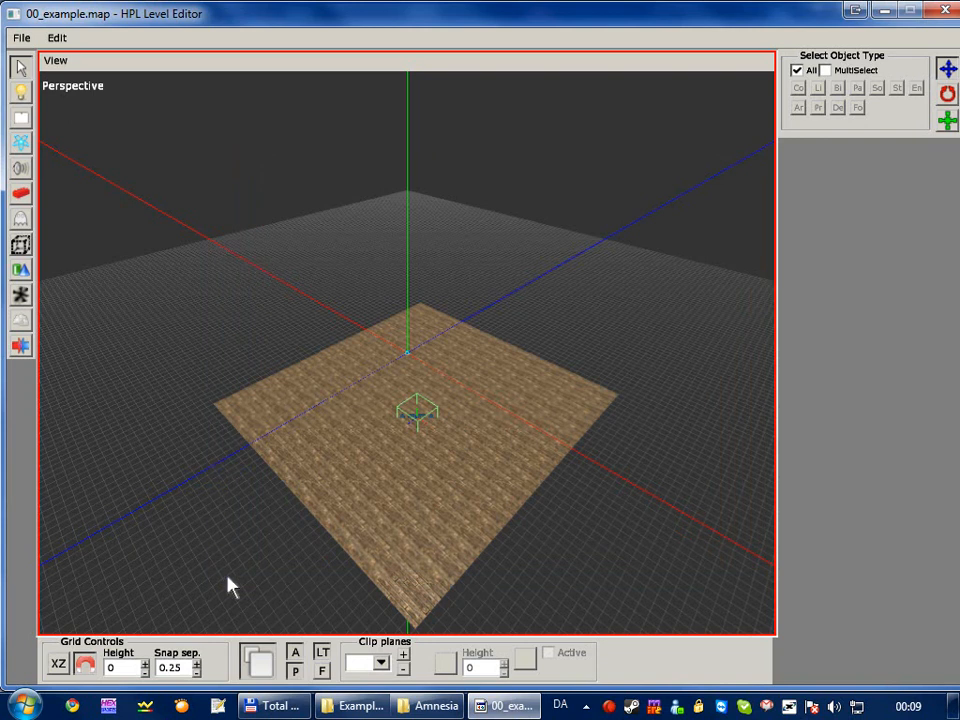
- Turn off the viewport's default lighting and place a BoxLight beside the player start area at about X 3.25, Z 2.5
{"action": "left_click", "coordinate": [295, 671]}
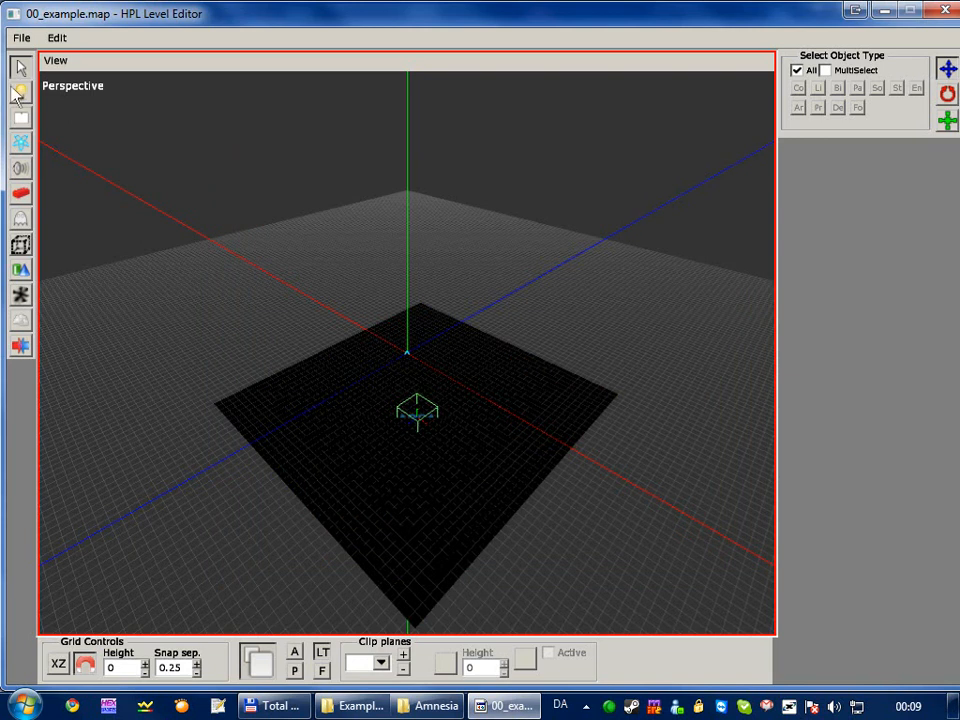
{"action": "left_click", "coordinate": [20, 97]}
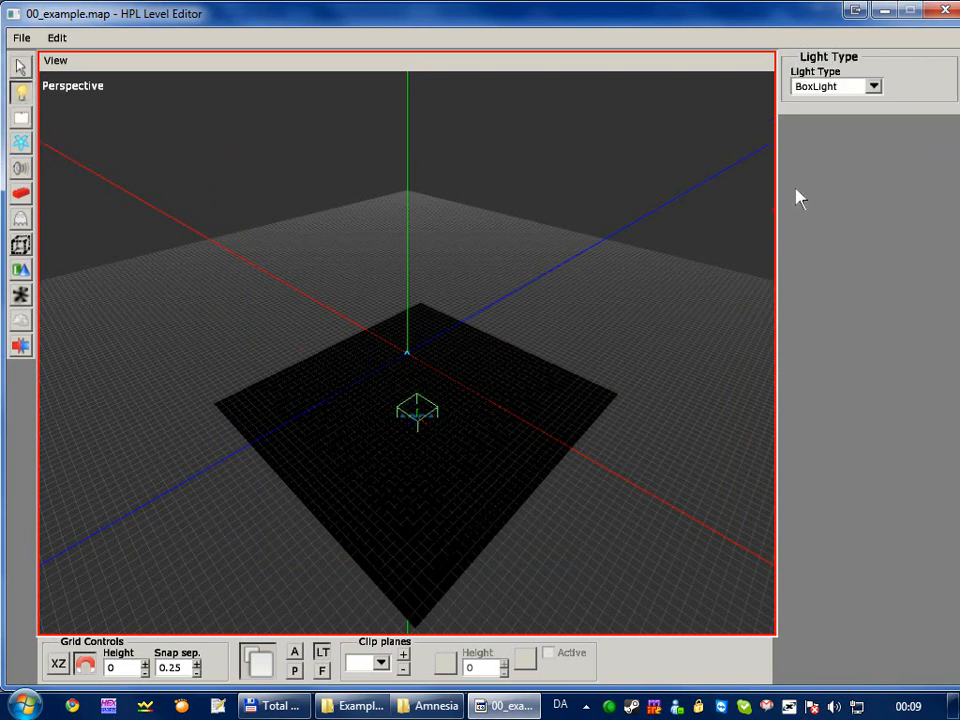
{"action": "left_click", "coordinate": [425, 422]}
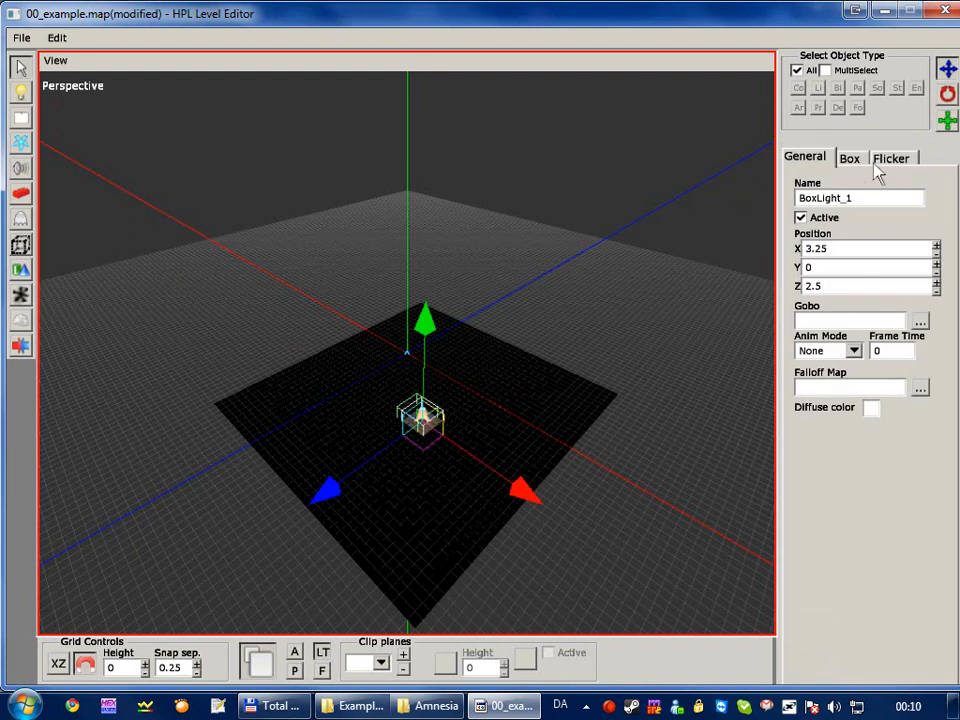
- Set the BoxLight's size to 10 on the X, Y and Z axes
{"action": "left_click", "coordinate": [850, 159]}
{"action": "double_click", "coordinate": [845, 215]}
{"action": "left_click", "coordinate": [825, 203]}
{"action": "double_click", "coordinate": [808, 205]}
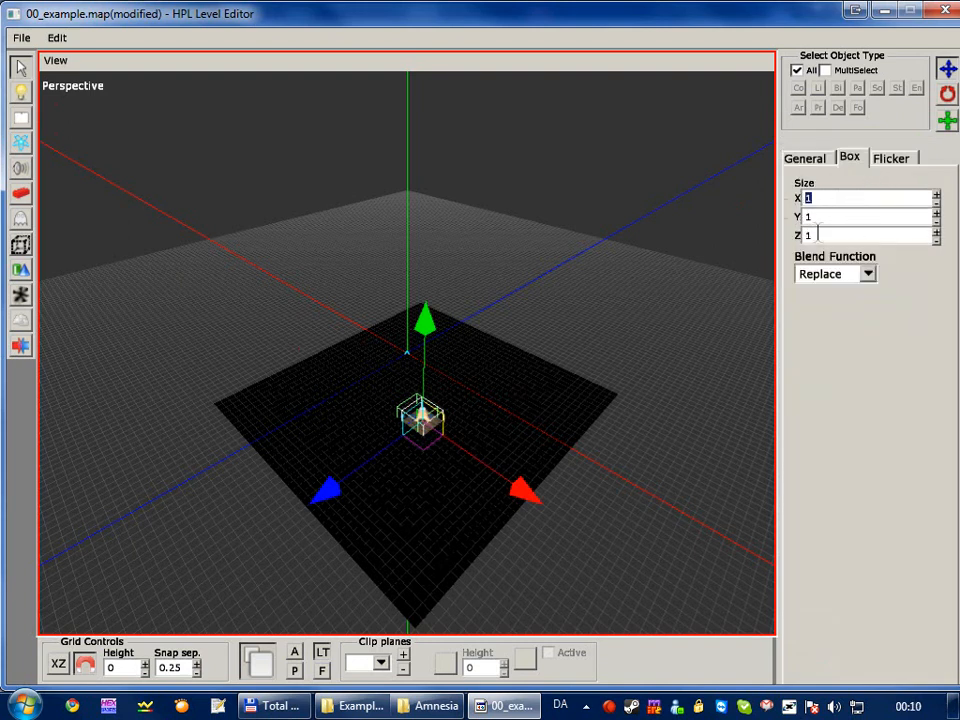
{"action": "type", "text": "10"}
{"action": "double_click", "coordinate": [822, 216]}
{"action": "type", "text": "0"}
{"action": "left_click_drag", "start_coordinate": [823, 220], "coordinate": [800, 222]}
{"action": "type", "text": "1"}
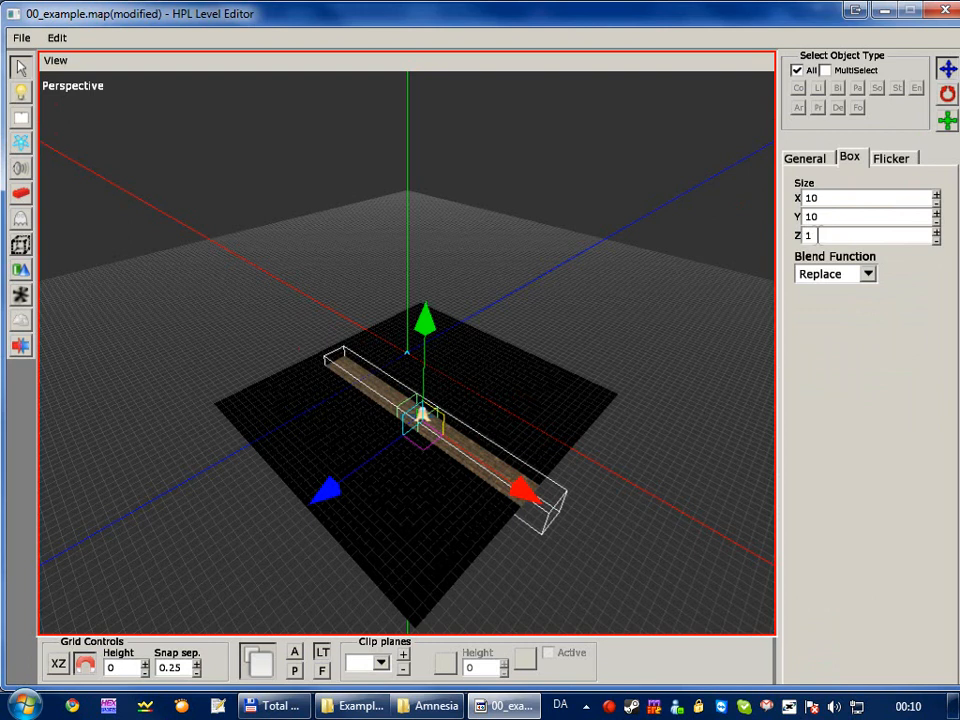
{"action": "double_click", "coordinate": [825, 235]}
{"action": "type", "text": "1"}
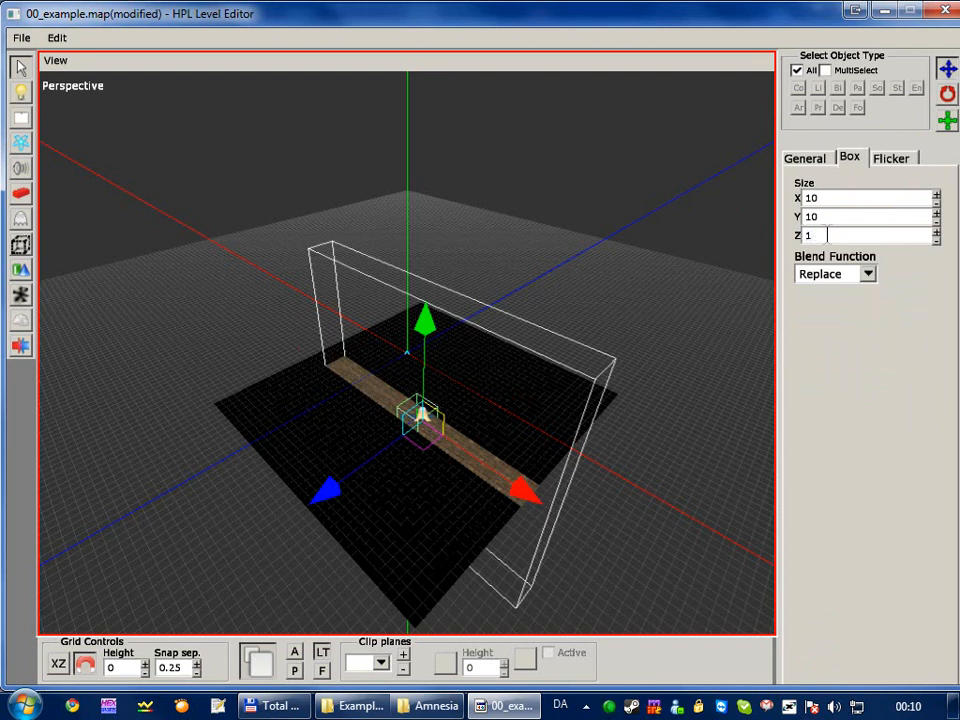
{"action": "type", "text": "0"}
{"action": "key", "text": "Return"}
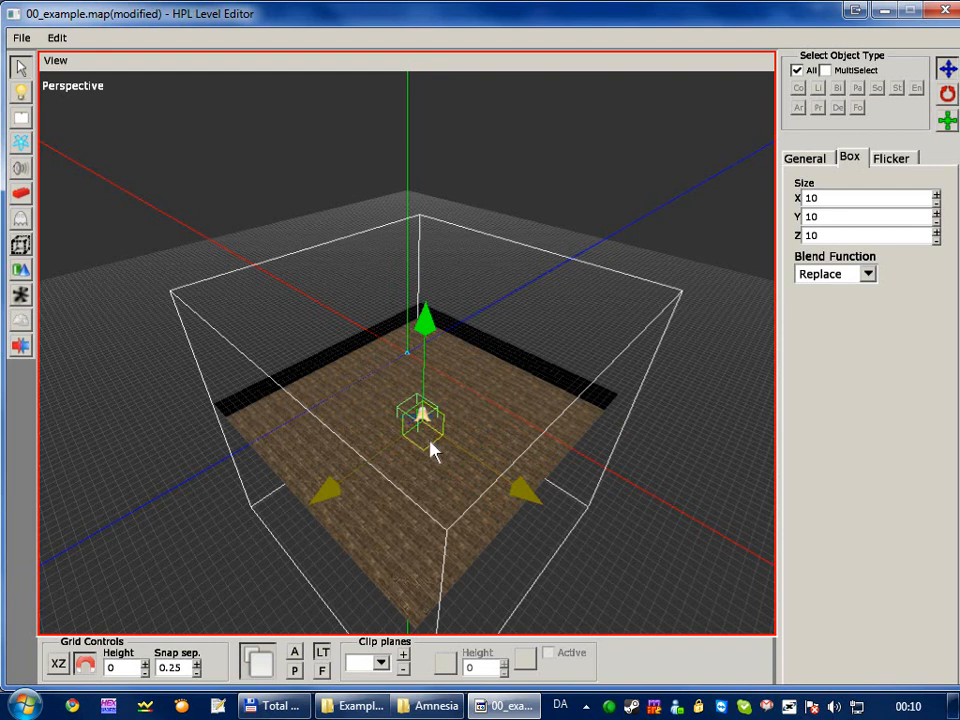
- Shift the BoxLight slightly toward the grid origin and set its X and Y size to 15
{"action": "left_click_drag", "start_coordinate": [432, 452], "coordinate": [429, 413]}
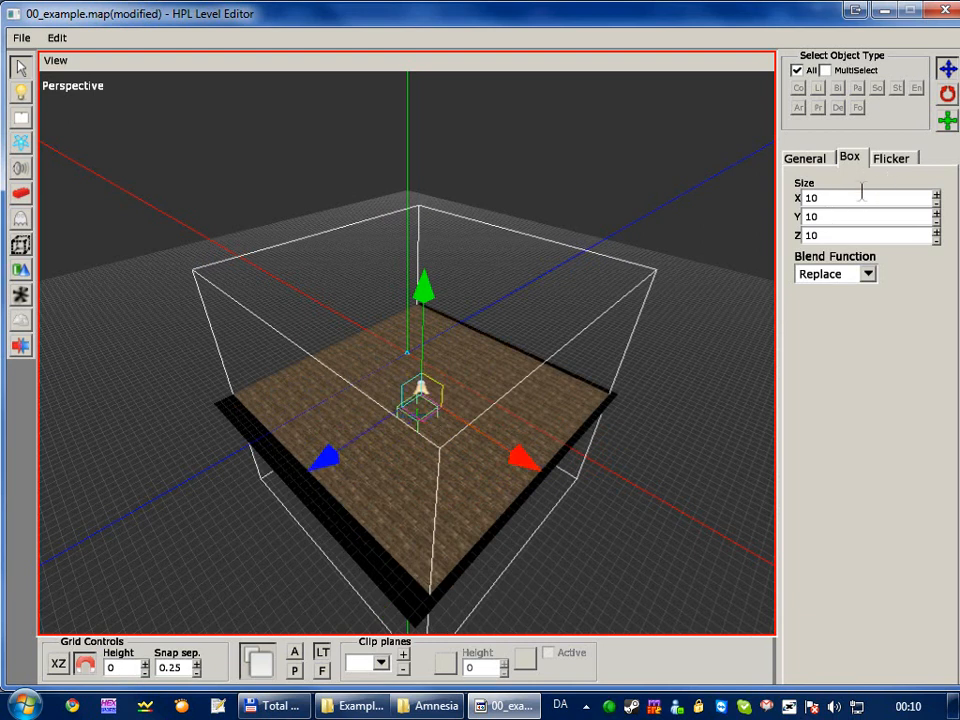
{"action": "double_click", "coordinate": [815, 197]}
{"action": "type", "text": "1"}
{"action": "key", "text": "Tab"}
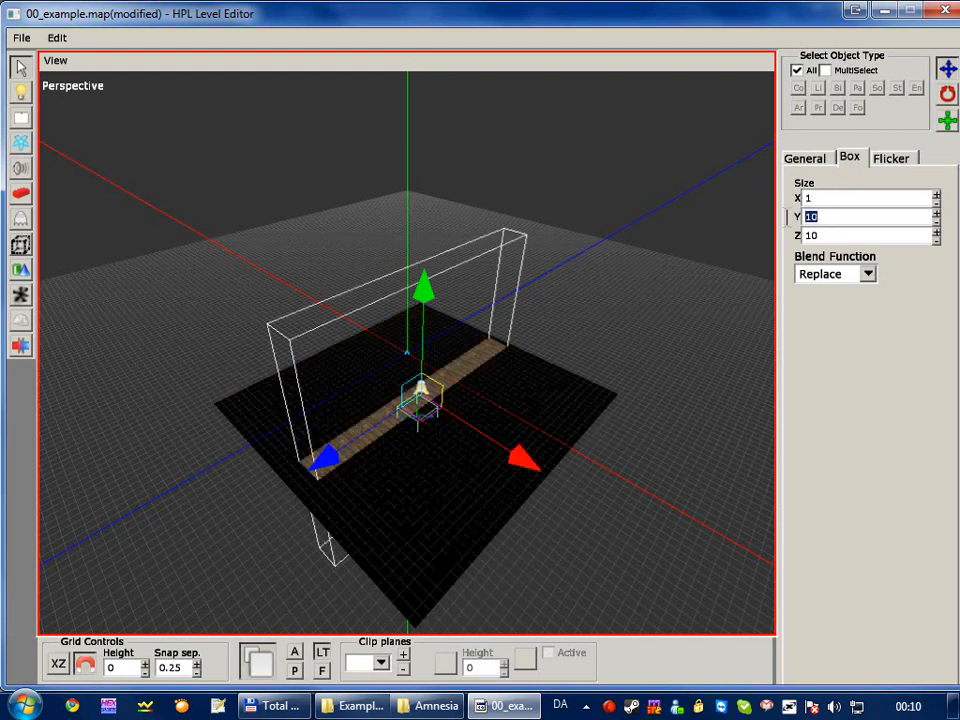
{"action": "type", "text": "15"}
{"action": "left_click", "coordinate": [820, 200]}
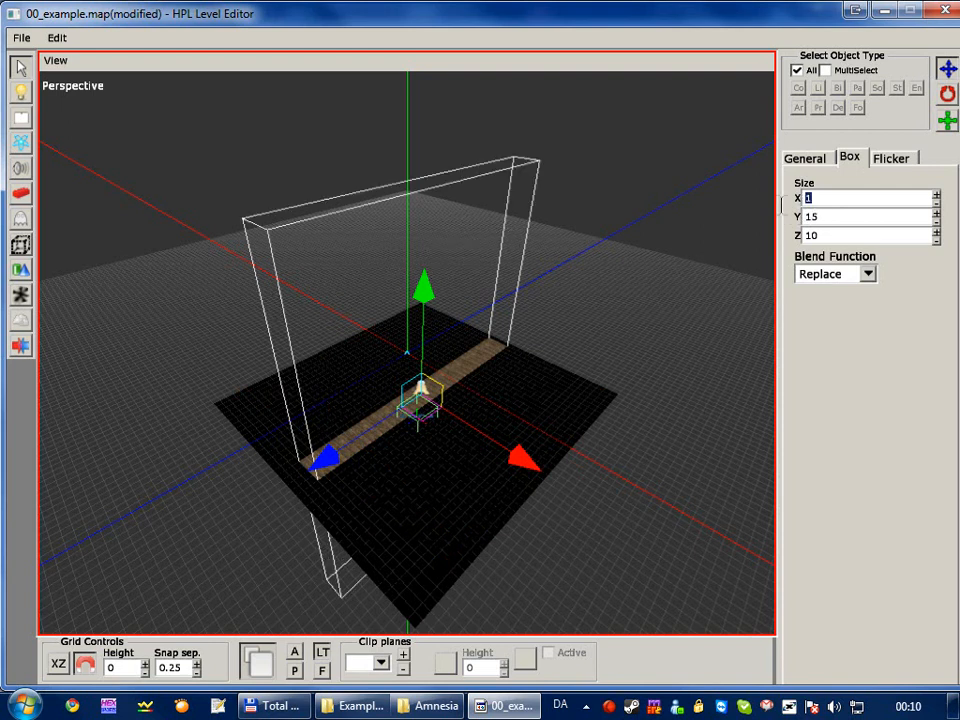
{"action": "type", "text": "15"}
{"action": "key", "text": "Return"}
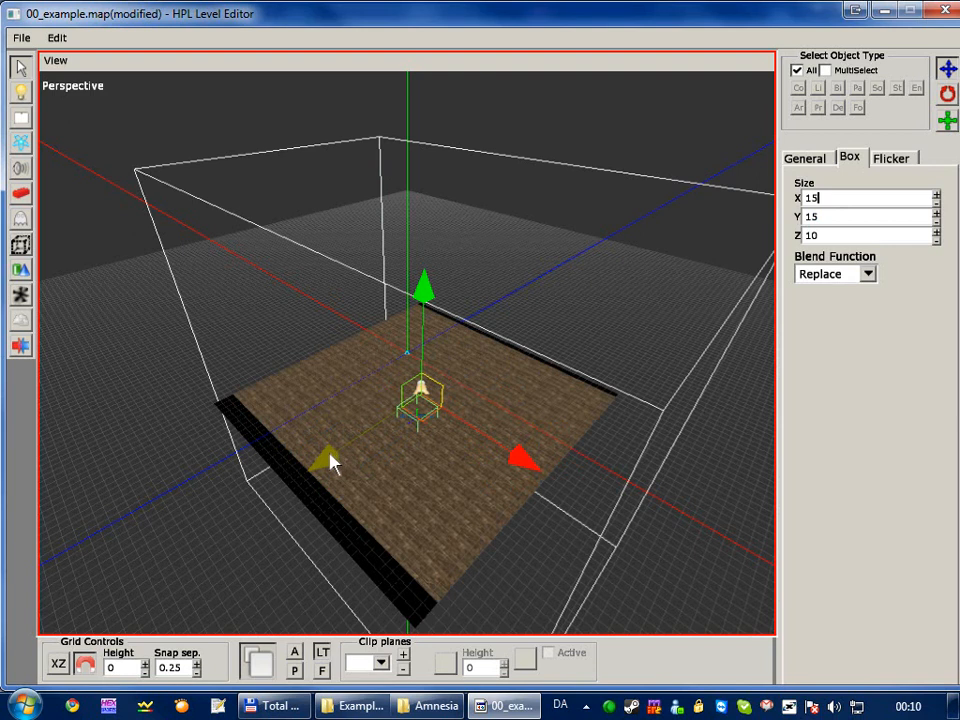
- Set the BoxLight's Z size to 15 and its Y size to 5 so it covers the floor
{"action": "mouse_move", "coordinate": [331, 459]}
{"action": "left_mouse_down"}
{"action": "mouse_move", "coordinate": [290, 472]}
{"action": "mouse_move", "coordinate": [333, 457]}
{"action": "left_mouse_up"}
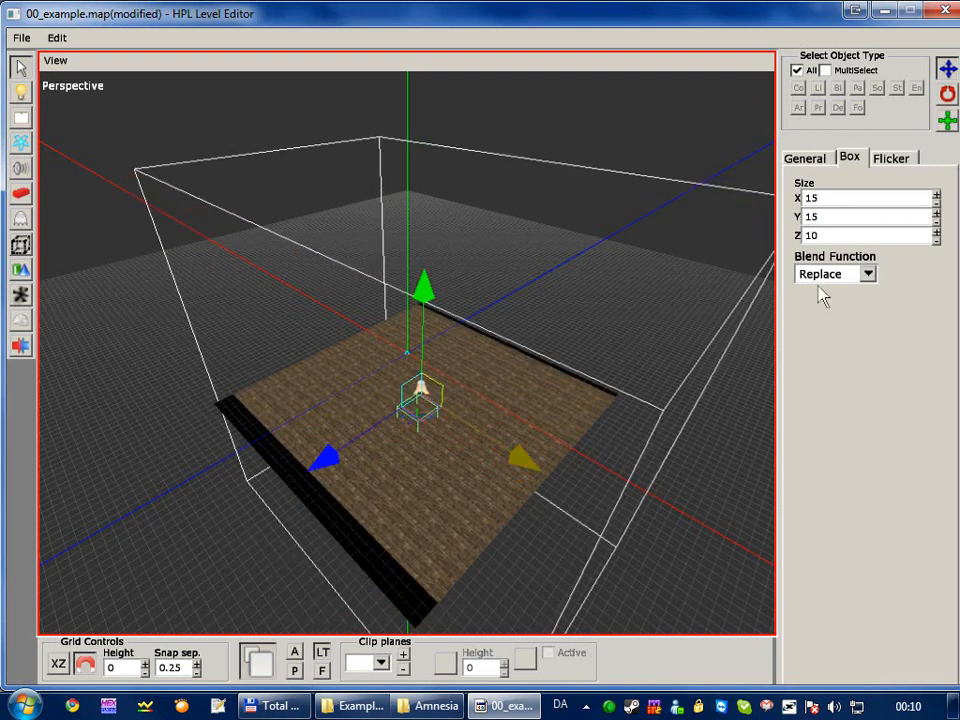
{"action": "double_click", "coordinate": [812, 198]}
{"action": "left_click", "coordinate": [806, 236]}
{"action": "left_click_drag", "start_coordinate": [827, 236], "coordinate": [779, 236]}
{"action": "type", "text": "15"}
{"action": "key", "text": "Return"}
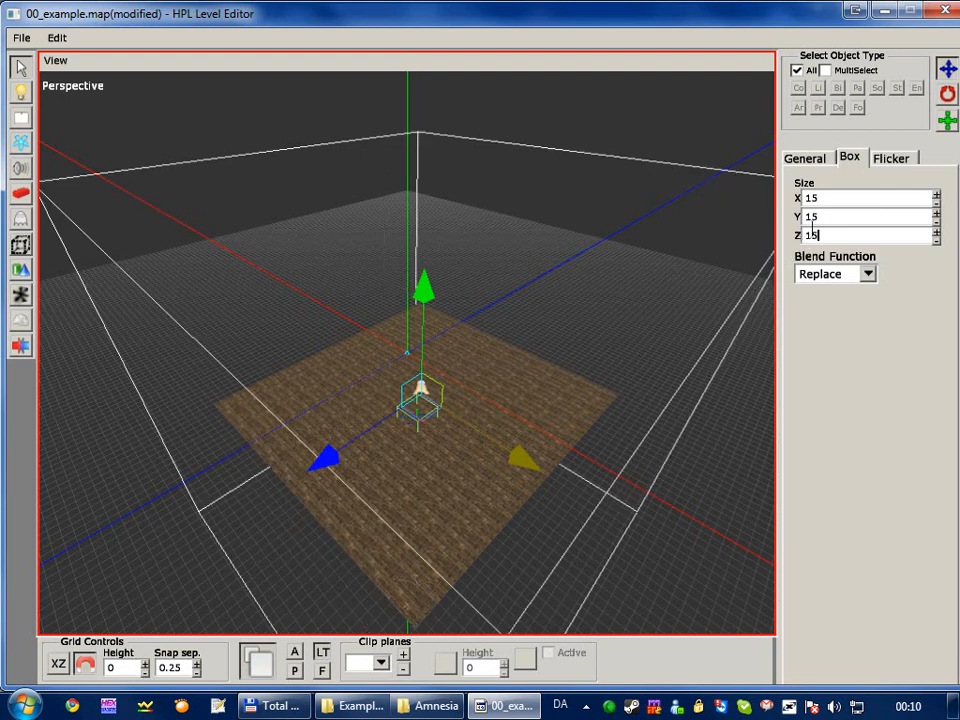
{"action": "left_click_drag", "start_coordinate": [836, 222], "coordinate": [785, 217]}
{"action": "type", "text": "5"}
{"action": "key", "text": "Return"}
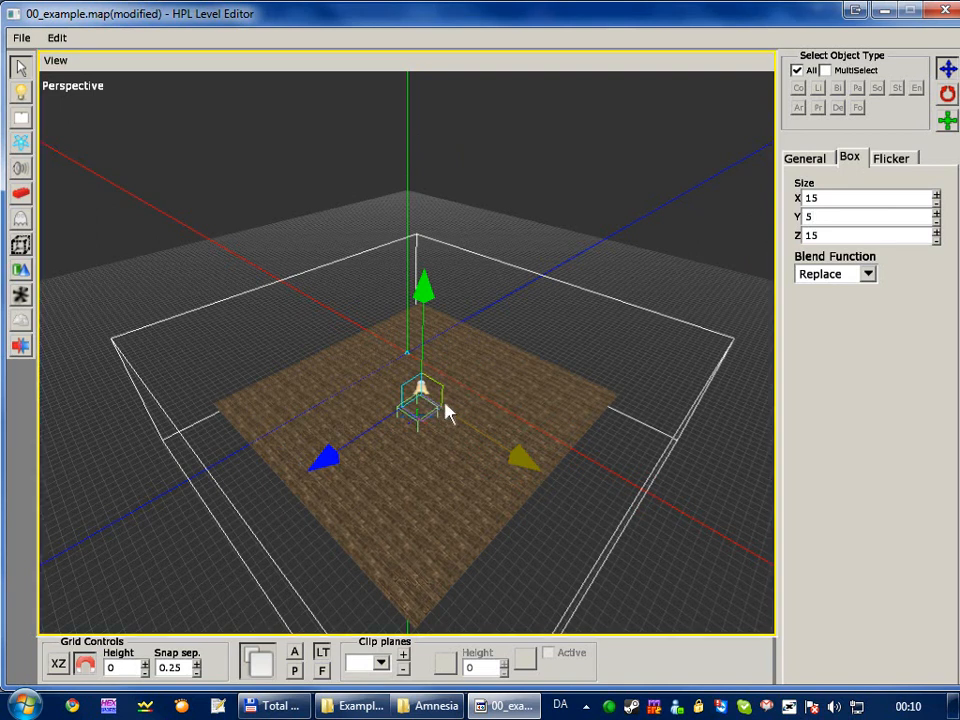
- Save the 00_example map and exit the level editor
{"action": "left_click_drag", "start_coordinate": [440, 407], "coordinate": [452, 322], "text": "alt"}
{"action": "key", "text": "ctrl+s"}
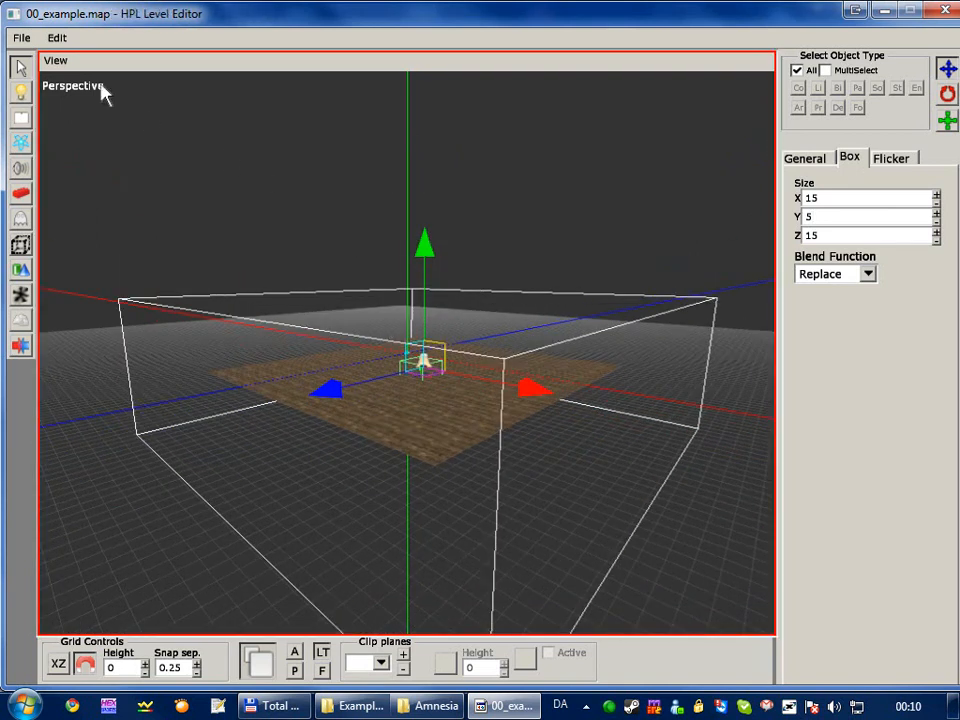
{"action": "left_click", "coordinate": [21, 37]}
{"action": "left_click", "coordinate": [60, 197]}
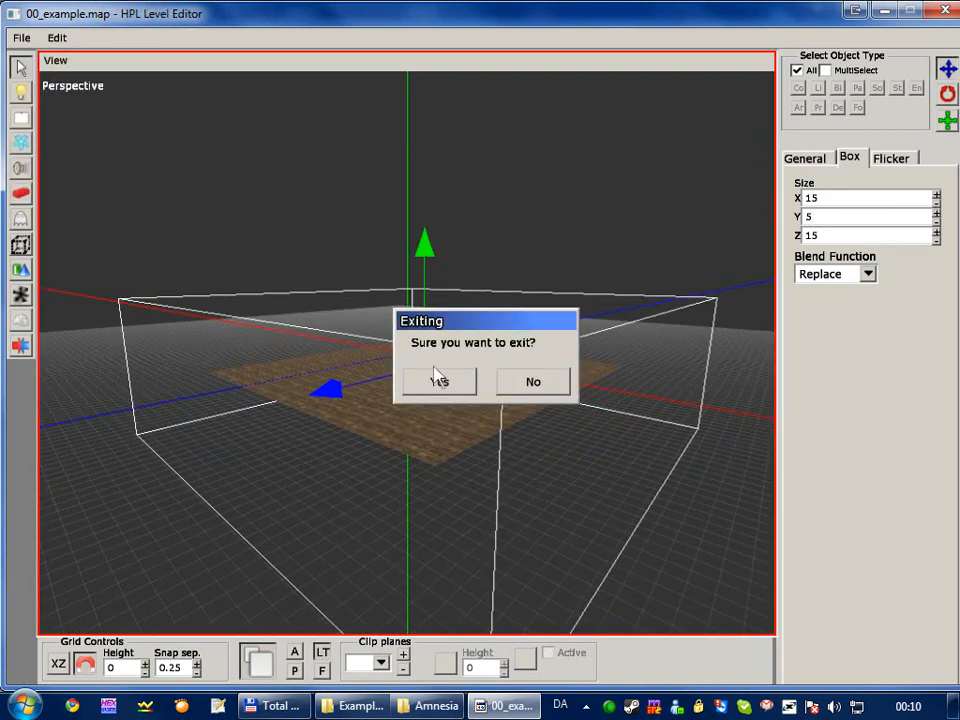
{"action": "left_click", "coordinate": [439, 379]}
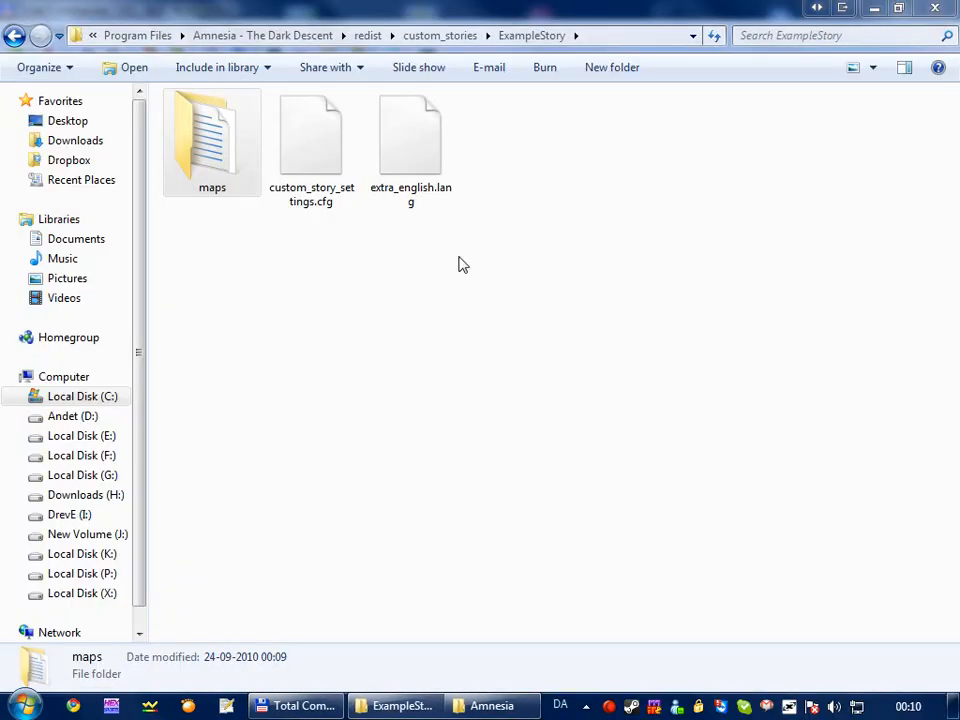
- Open ExampleStory's maps folder, show its contents as tiles, and create a new text document named 00_example.hps
{"action": "double_click", "coordinate": [210, 125]}
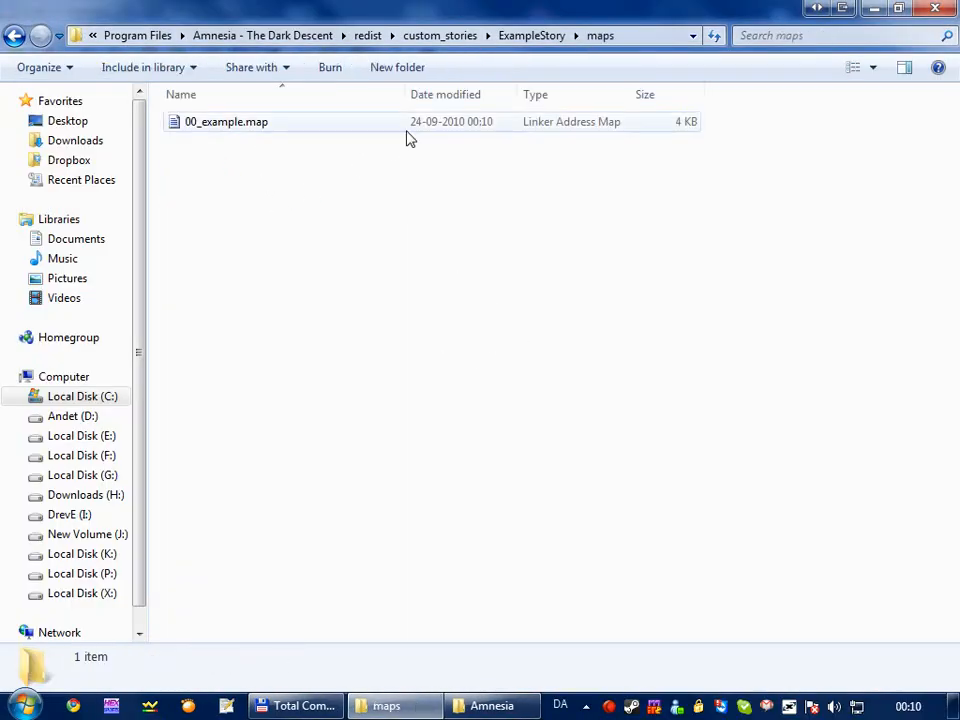
{"action": "left_click", "coordinate": [852, 68]}
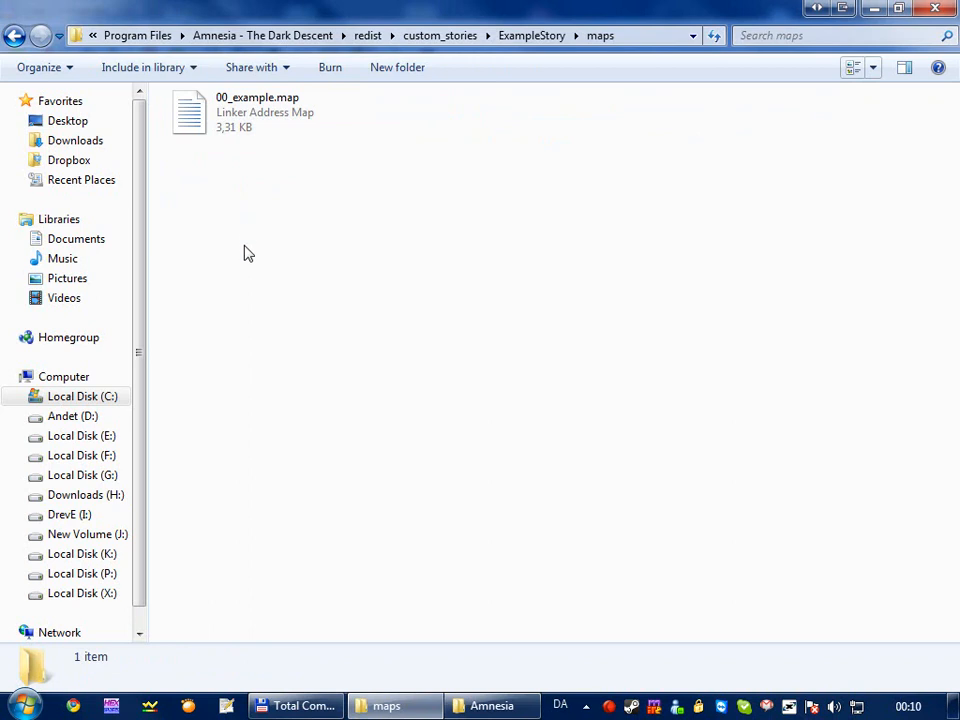
{"action": "right_click", "coordinate": [277, 254]}
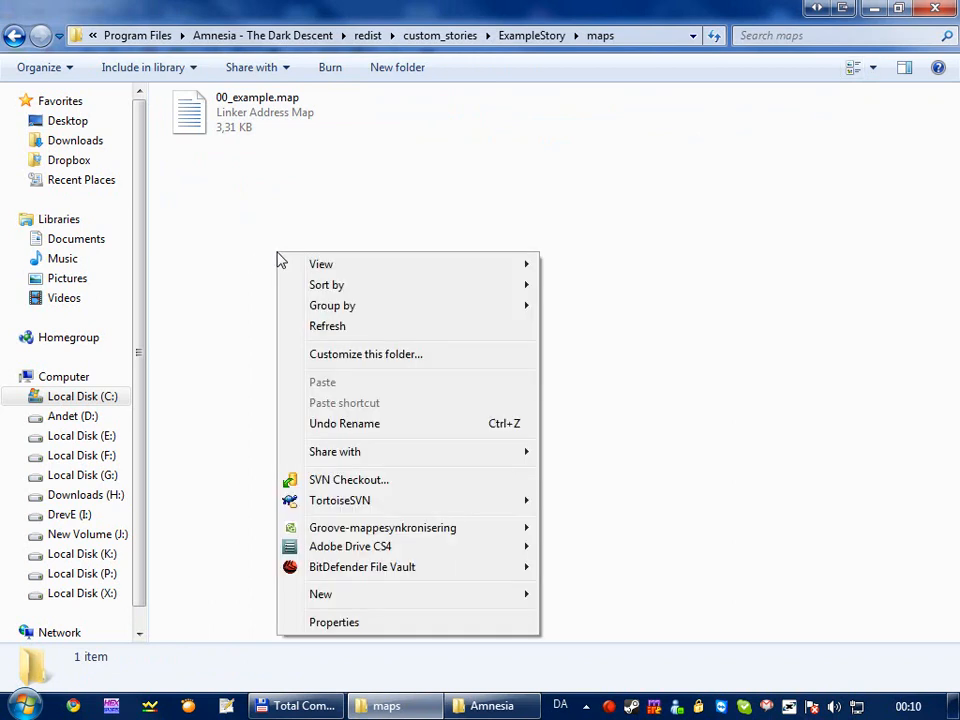
{"action": "mouse_move", "coordinate": [425, 594]}
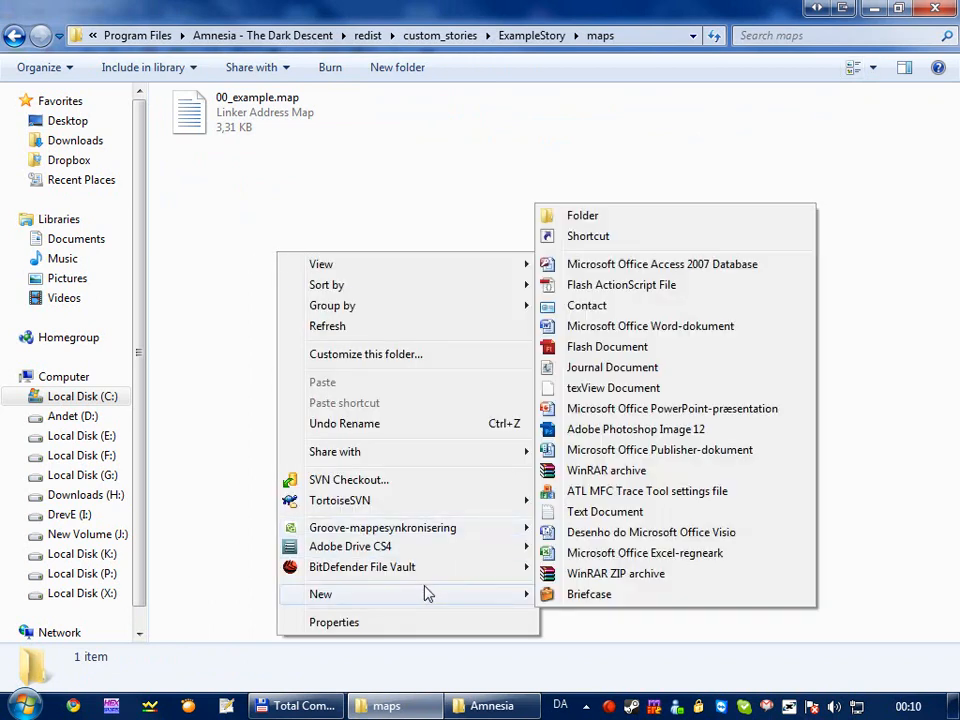
{"action": "left_click", "coordinate": [607, 516]}
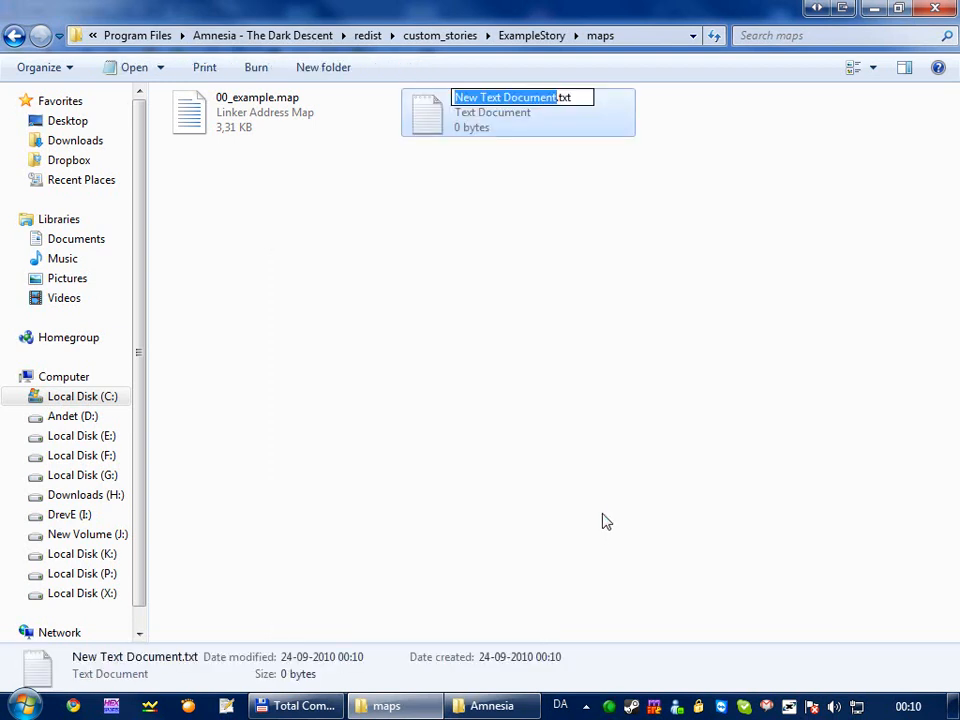
{"action": "type", "text": "00_example."}
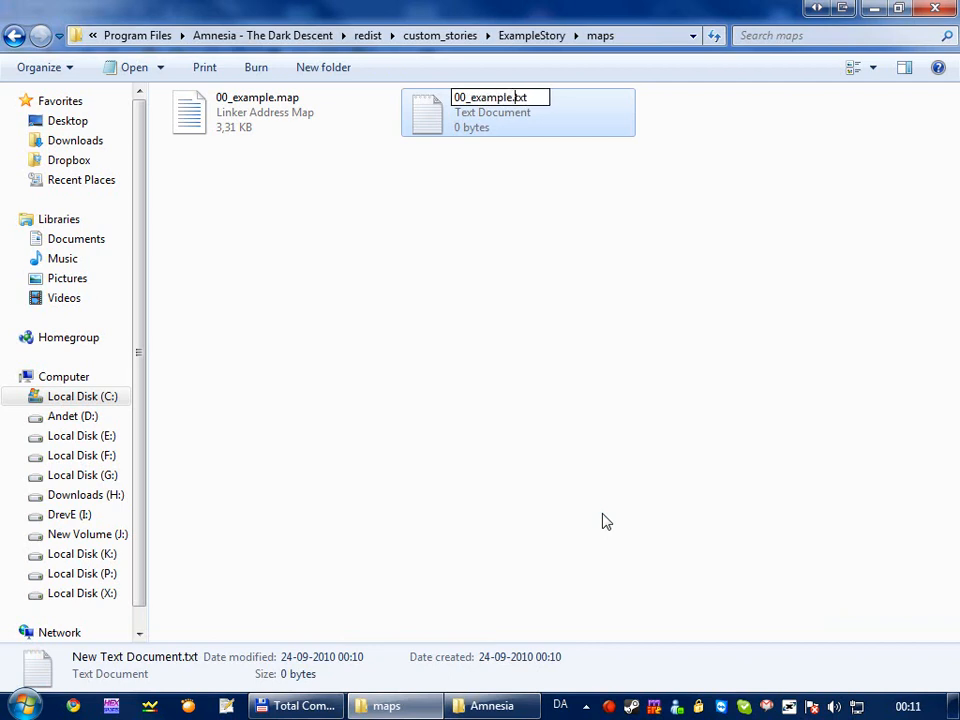
{"action": "type", "text": "hps"}
{"action": "key", "text": "Return"}
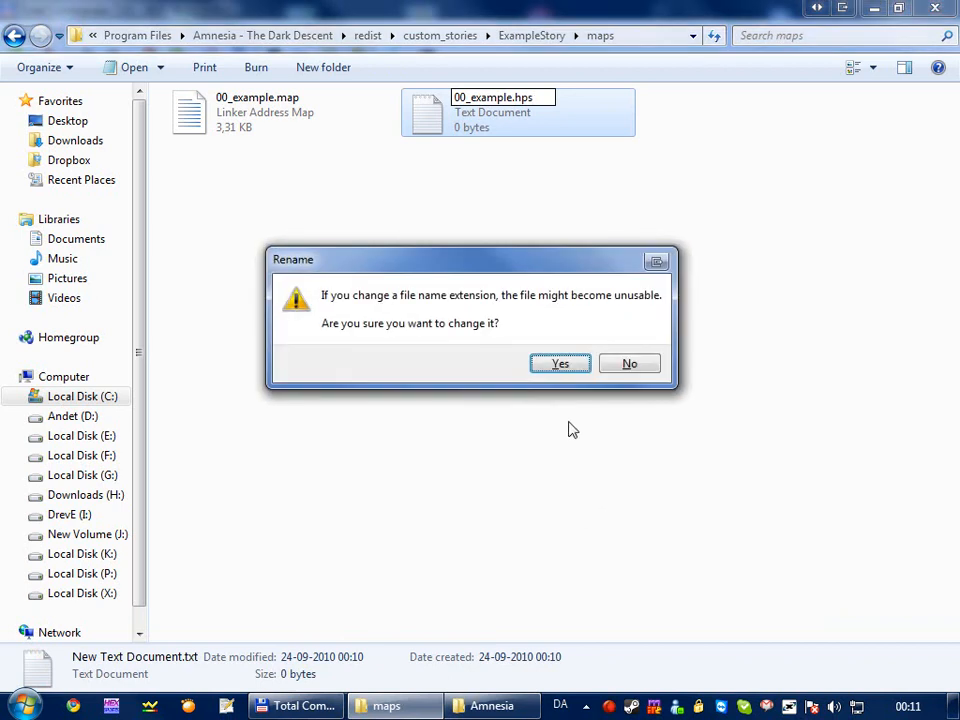
{"action": "left_click", "coordinate": [567, 368]}
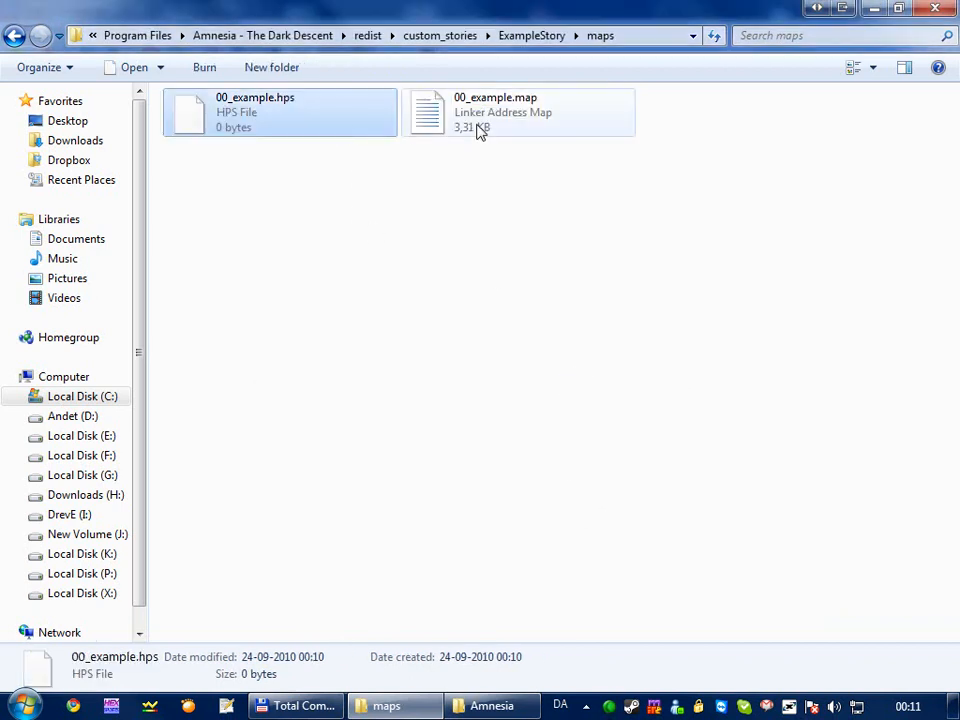
- Open 00_example.hps in Notepad without making Notepad the default program for that file type
{"action": "right_click", "coordinate": [228, 113]}
{"action": "left_click", "coordinate": [274, 124]}
{"action": "left_click", "coordinate": [370, 404]}
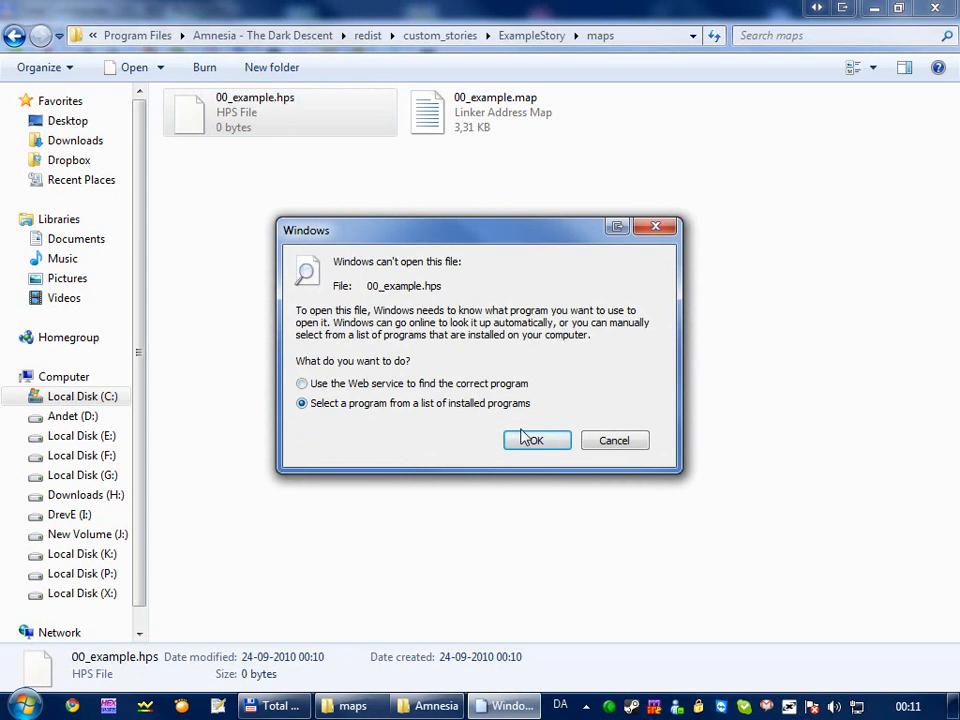
{"action": "left_click", "coordinate": [530, 440]}
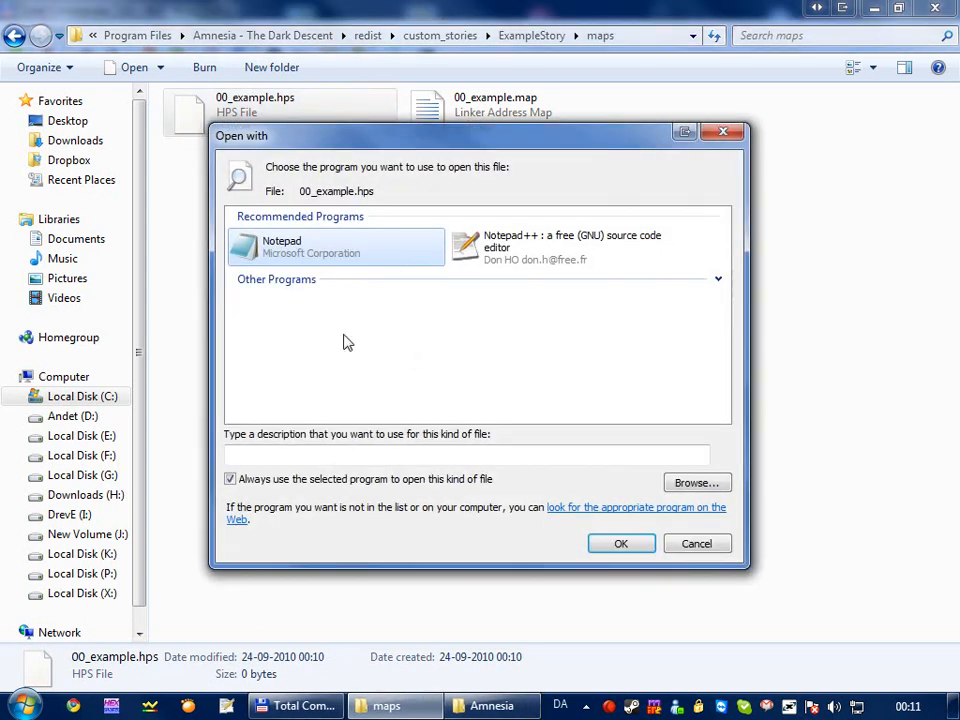
{"action": "left_click", "coordinate": [298, 479]}
{"action": "left_click", "coordinate": [614, 542]}
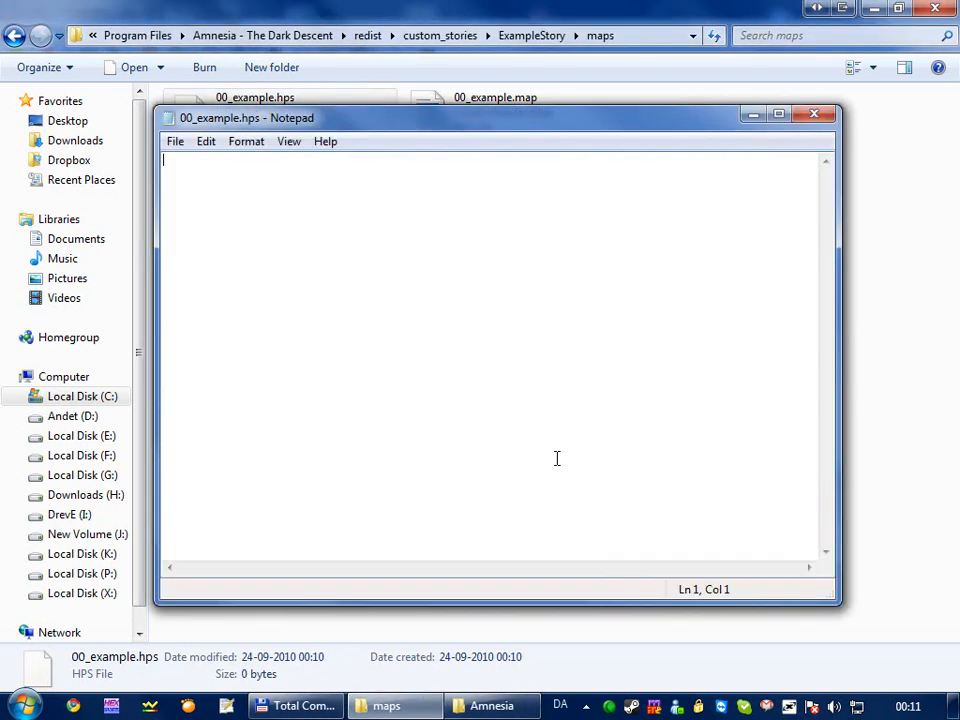
- Write an empty void OnStart() function with opening and closing braces in 00_example.hps and save the file
{"action": "left_click_drag", "start_coordinate": [349, 122], "coordinate": [349, 161]}
{"action": "type", "text": "void onStart("}
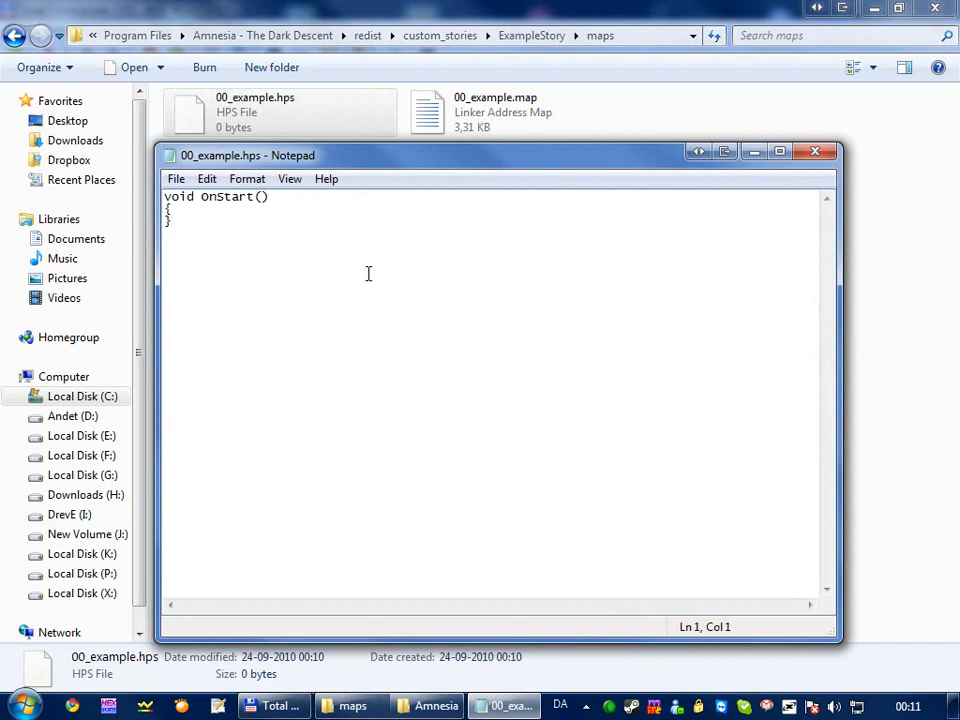
{"action": "key", "text": "ctrl+s"}
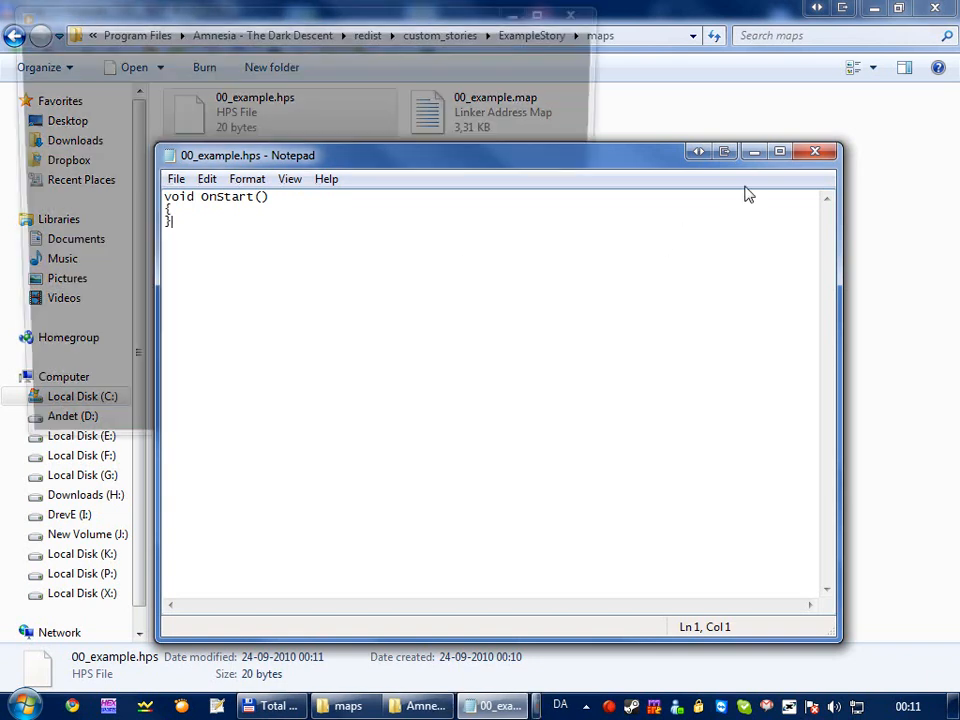
- Close the stray media player window and switch back to 00_example.hps in Notepad
{"action": "left_click", "coordinate": [589, 15]}
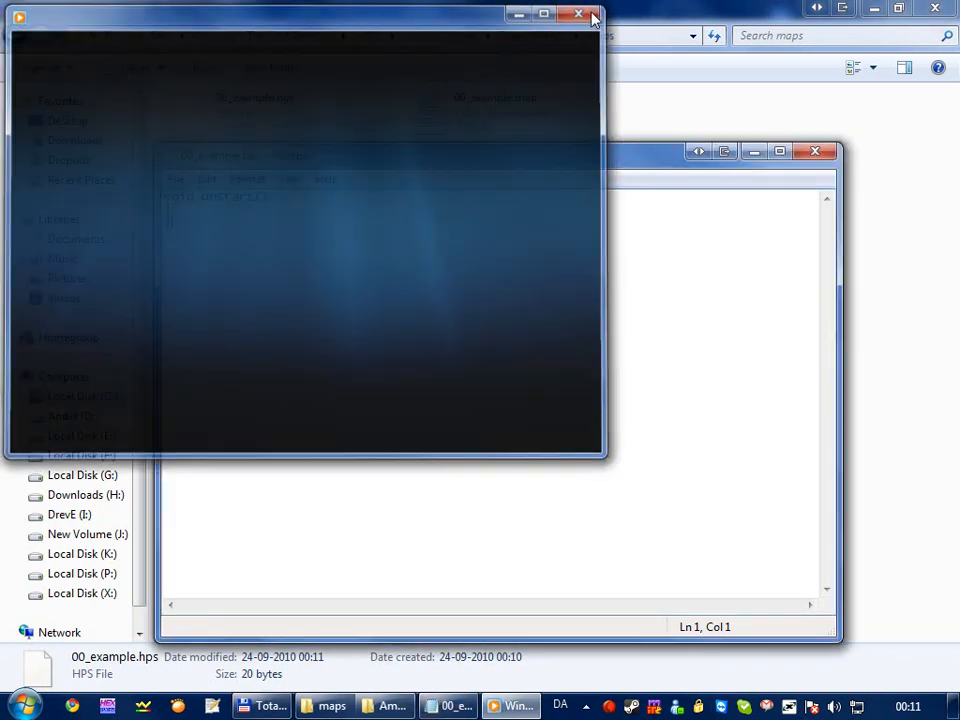
{"action": "left_click", "coordinate": [497, 707]}
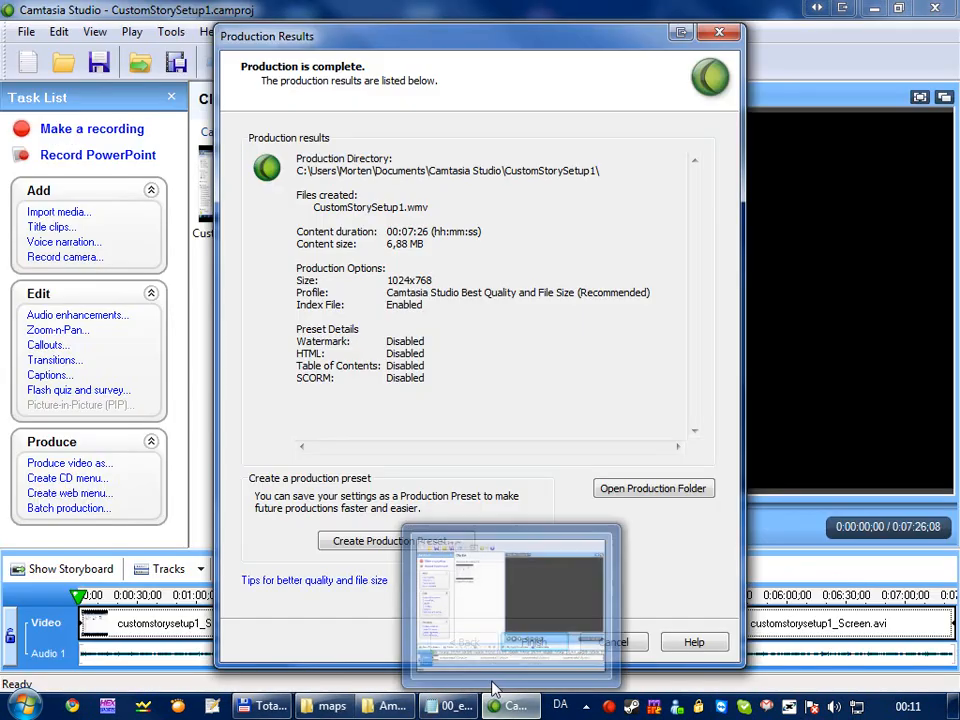
{"action": "left_click", "coordinate": [279, 711]}
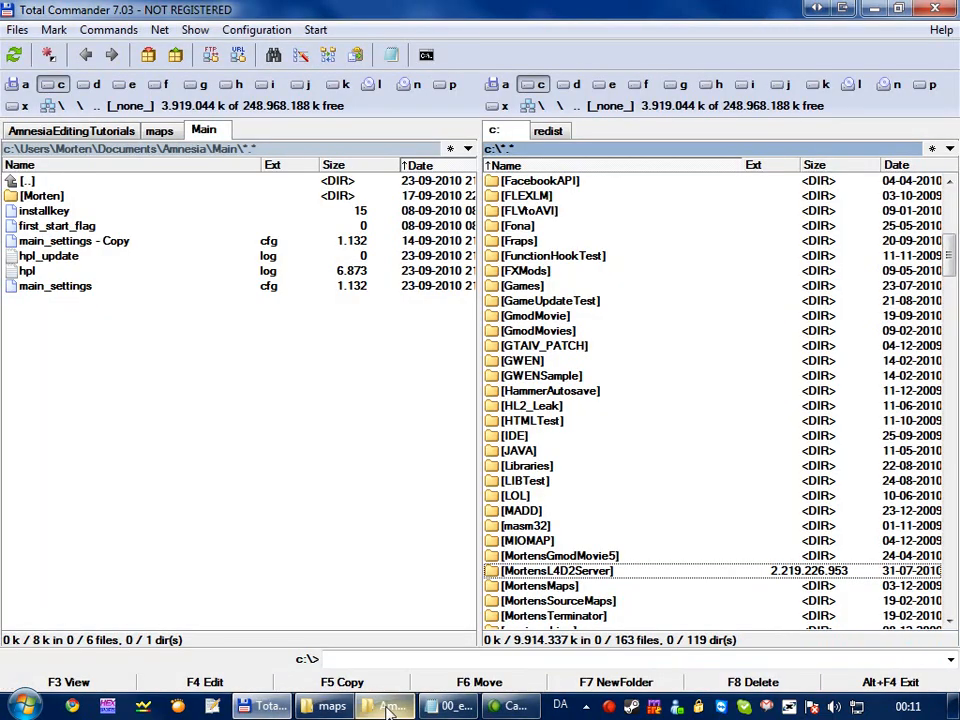
{"action": "left_click", "coordinate": [388, 708]}
{"action": "left_click", "coordinate": [340, 706]}
{"action": "left_click", "coordinate": [452, 706]}
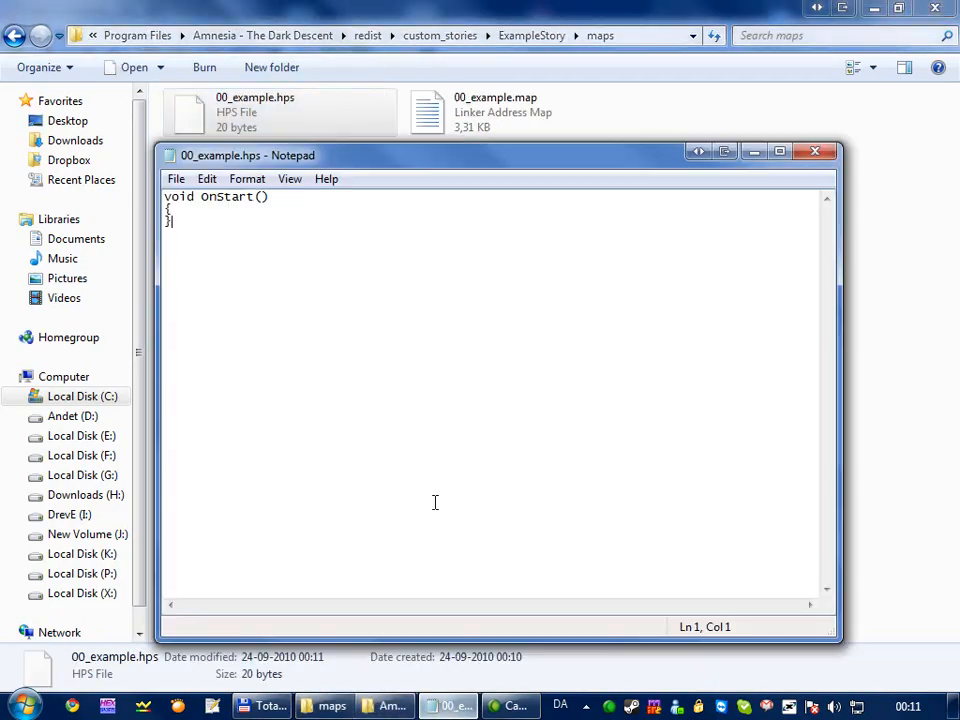
- Close Notepad, go up to the redist folder in Windows Explorer and launch Amnesia.exe
{"action": "left_click", "coordinate": [814, 152]}
{"action": "left_click", "coordinate": [437, 208]}
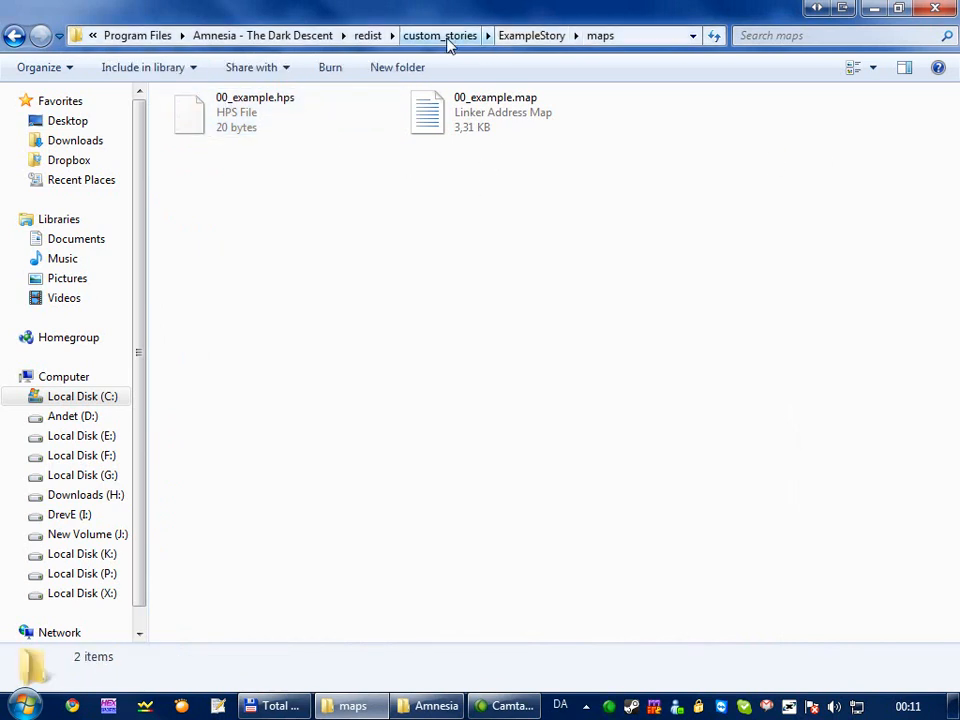
{"action": "left_click", "coordinate": [368, 36]}
{"action": "scroll", "coordinate": [482, 381], "scroll_direction": "down", "scroll_amount": 10}
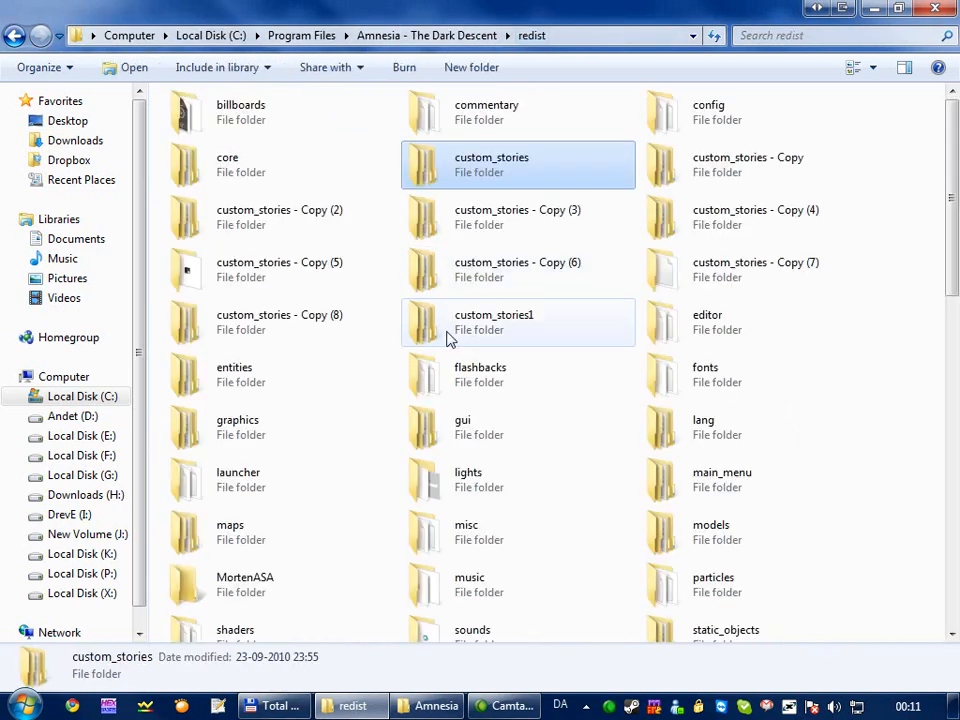
{"action": "scroll", "coordinate": [530, 380], "scroll_direction": "up", "scroll_amount": 3}
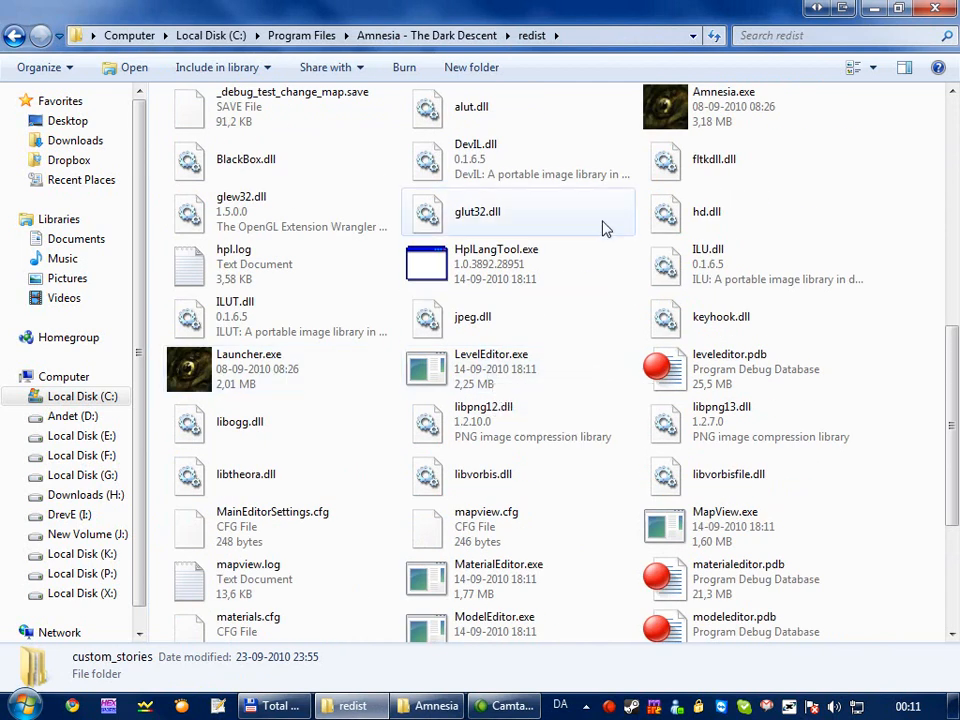
{"action": "scroll", "coordinate": [620, 250], "scroll_direction": "up", "scroll_amount": 3}
{"action": "left_click", "coordinate": [678, 262]}
{"action": "double_click", "coordinate": [678, 262]}
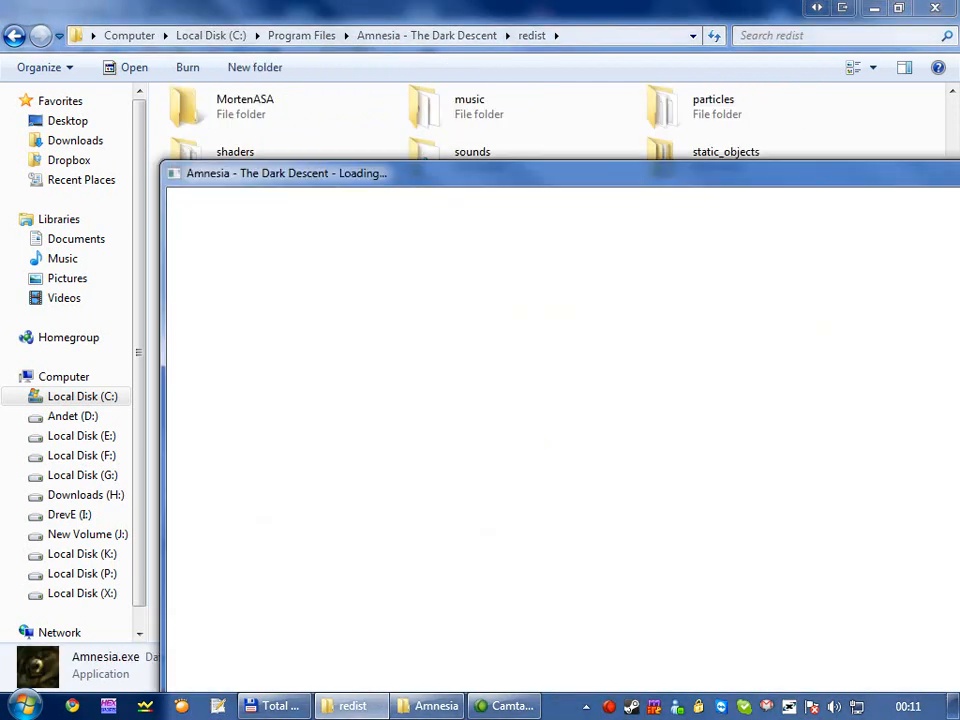